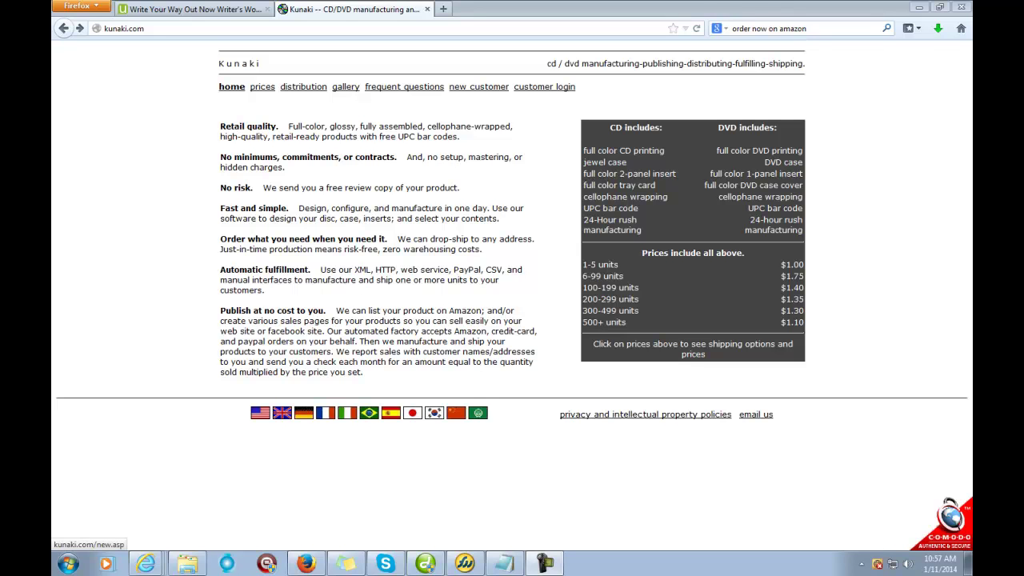
Step: Open Kunaki's new customer page, review its two ways to send a first product, then minimize the browser
click(478, 86)
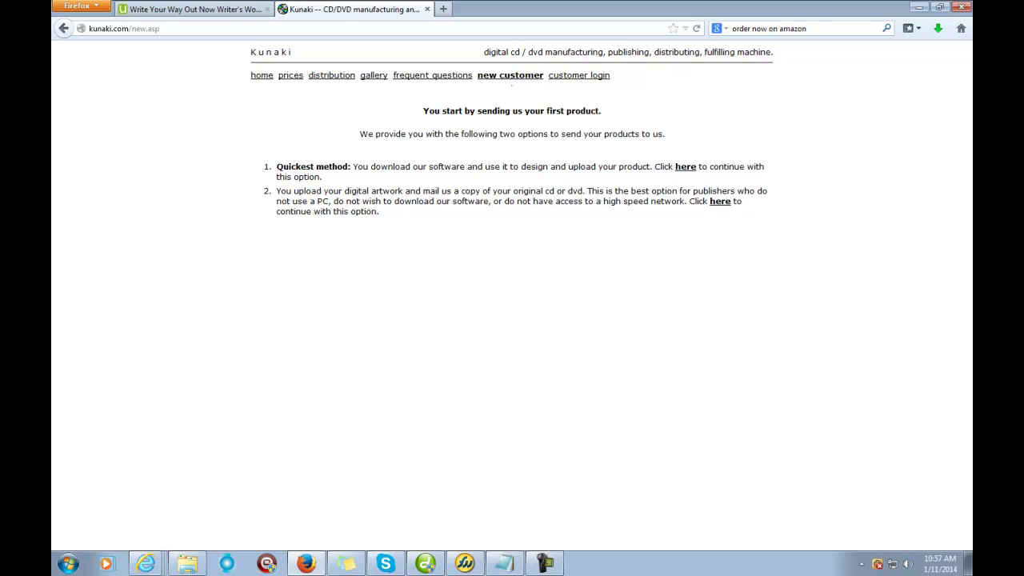
drag(287, 201, 363, 201)
click(363, 201)
click(918, 6)
Step: Launch the CD-DVD Publishing desktop program and approve running it in the security warning
double_click(170, 29)
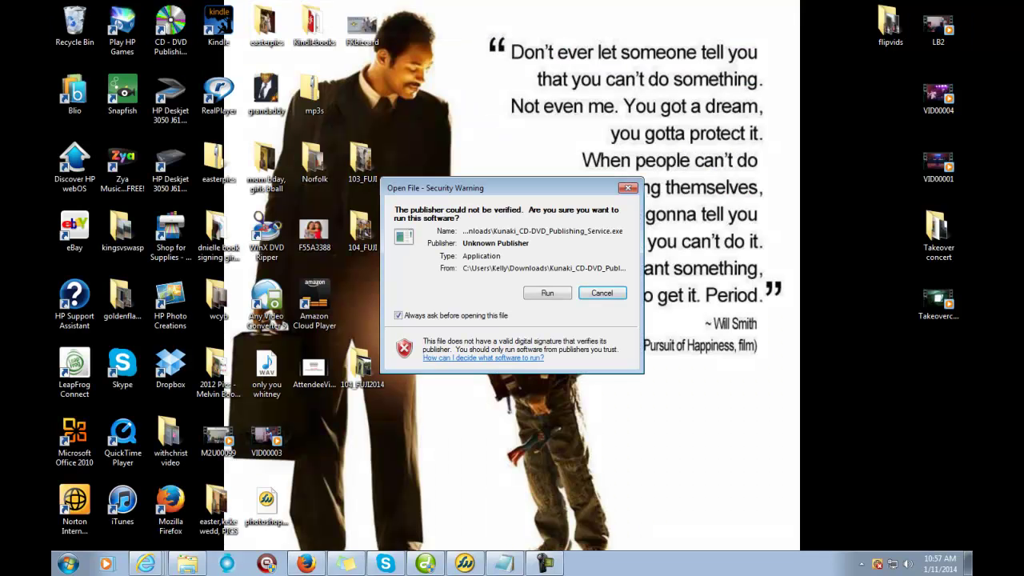
key(Return)
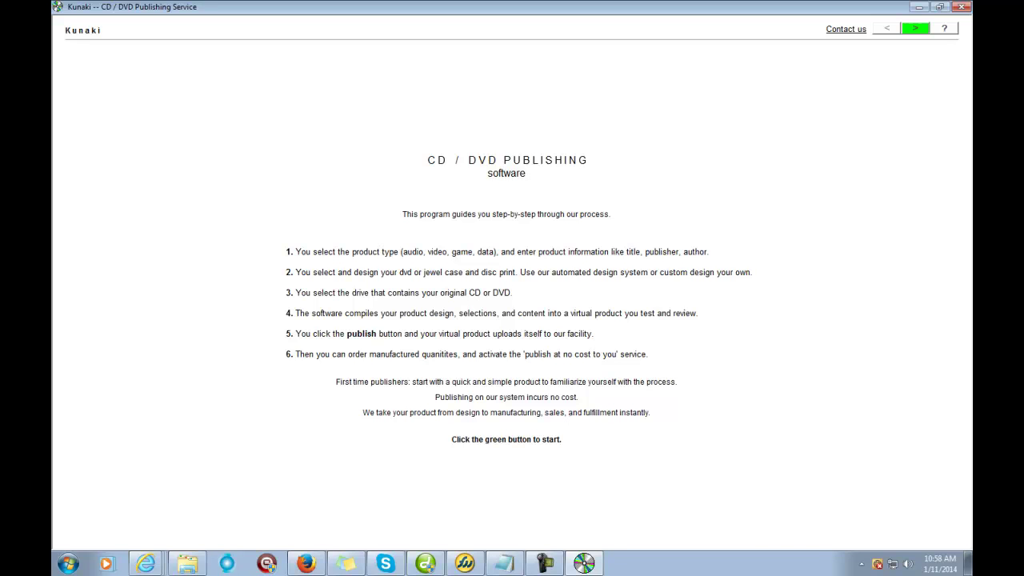
Step: Begin the guided publishing process at Step 1 of 6, product properties
key(Return)
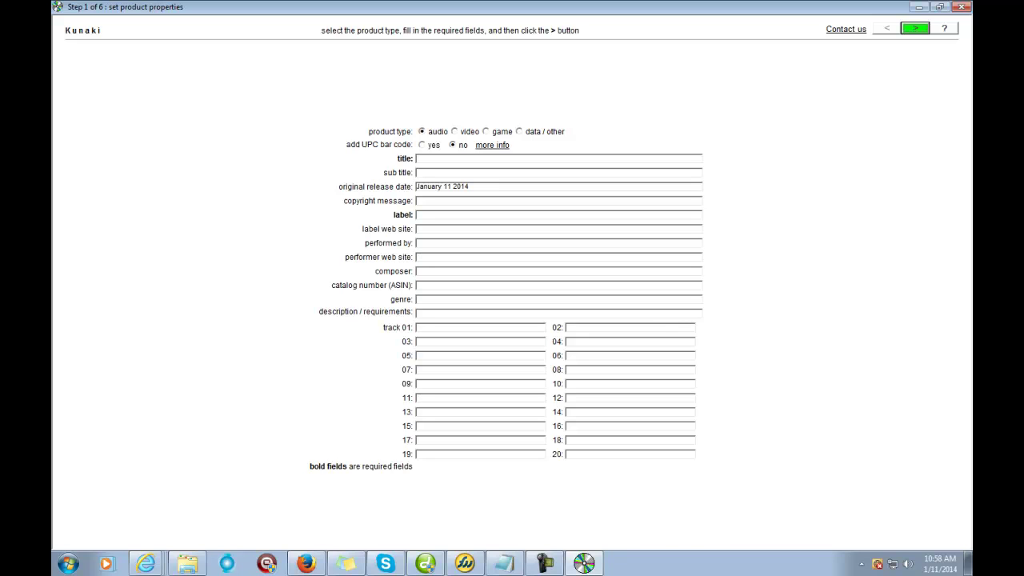
Step: Make the product data / other with a UPC bar code, and enter title 'Write Your Way Out Now - Writers Workshop'
click(519, 131)
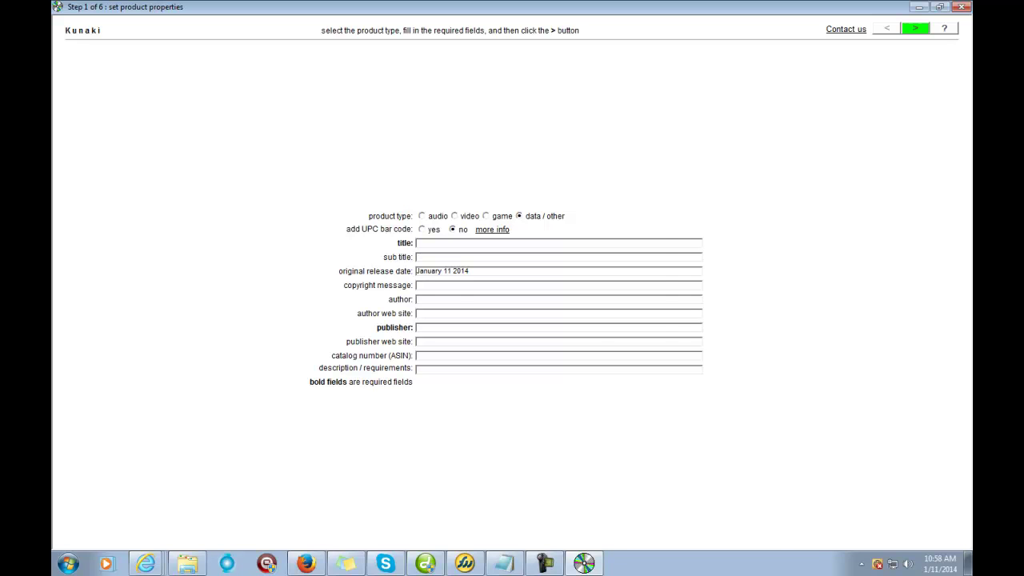
click(421, 229)
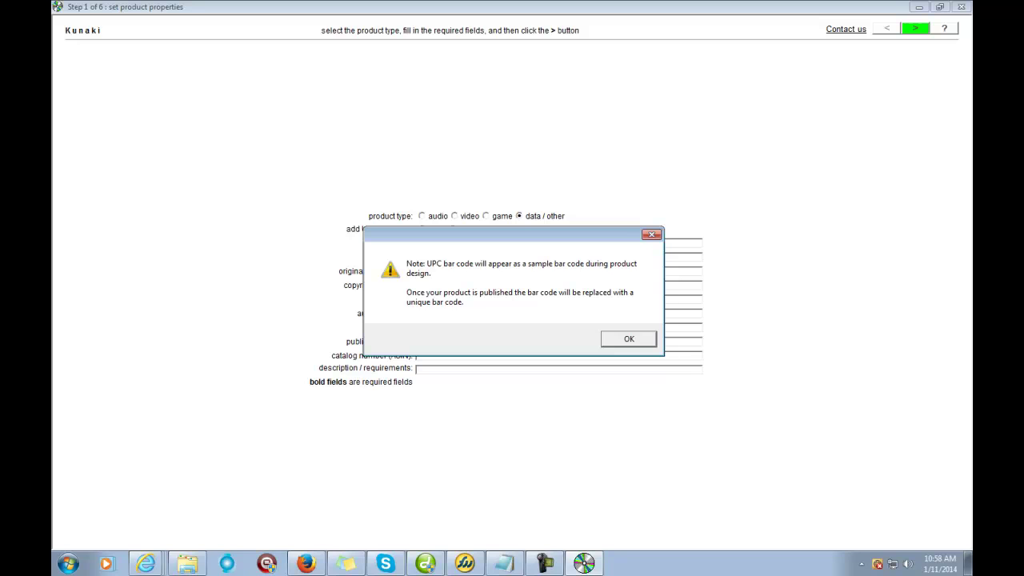
key(Return)
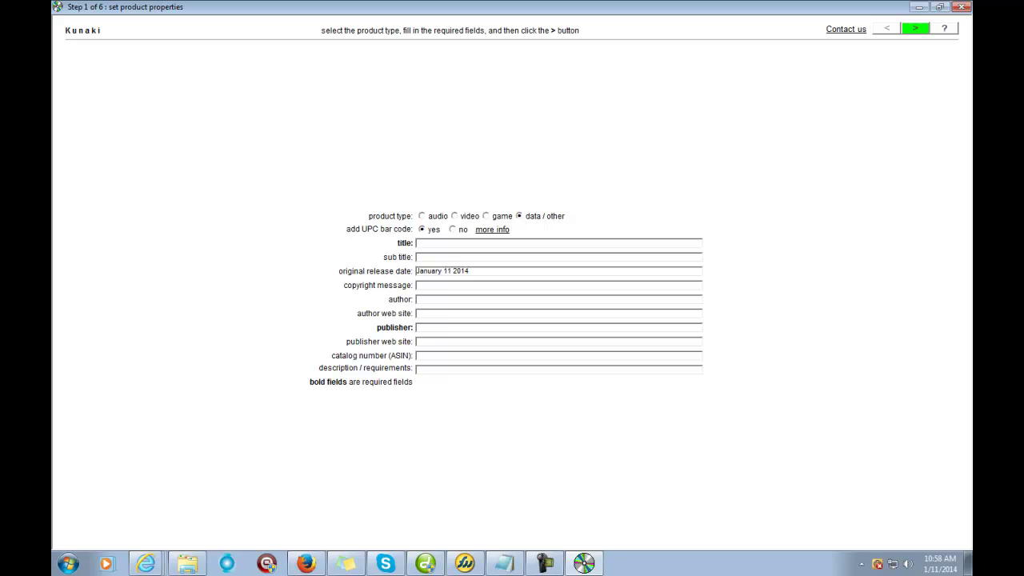
text(Write Your Way Out Now - Writers Wo)
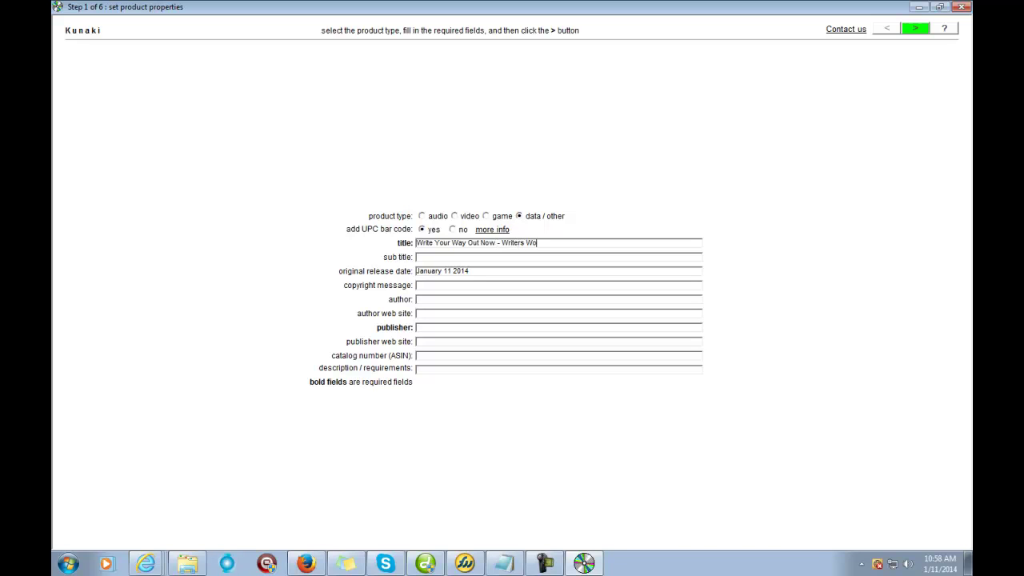
text(rkshop)
Step: Finish the title with 'Home Training Course' and enter a (c)2014 copyright message with the authors' names
text(Home Training Course)
click(416, 285)
text((c)2014)
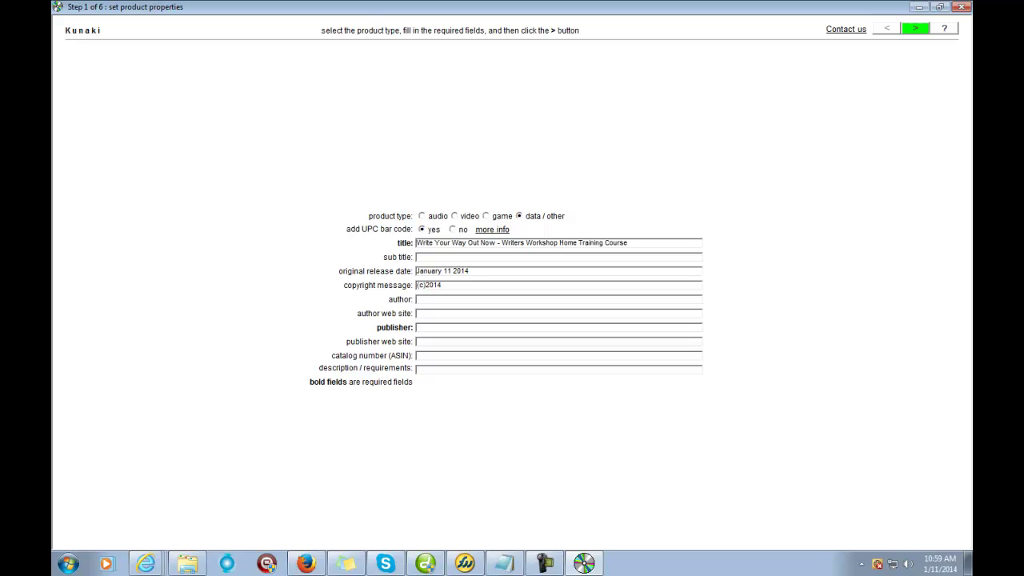
key(Tab)
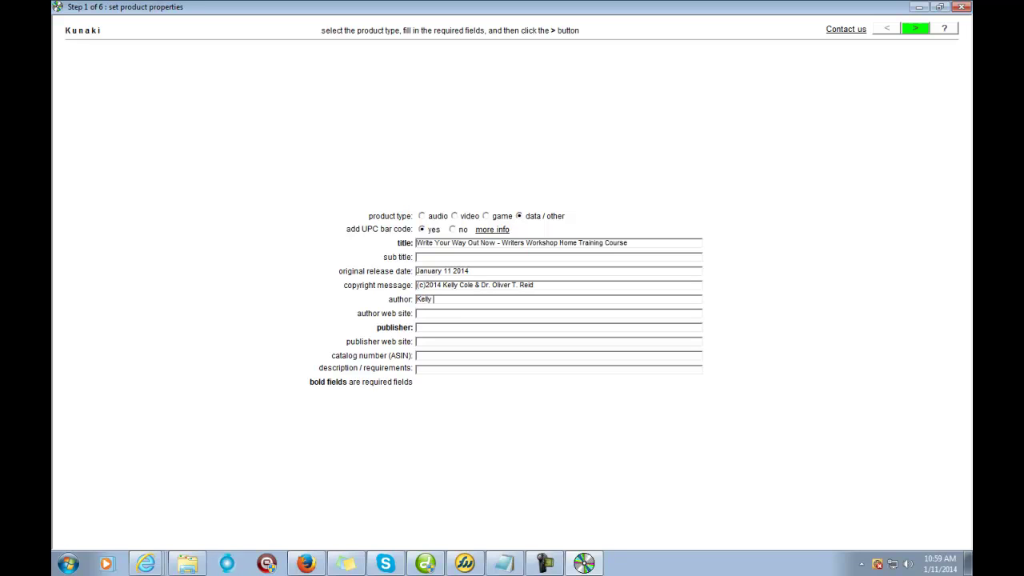
text(& )
text(Dr)
text(www)
text(.wr)
text(iteyo)
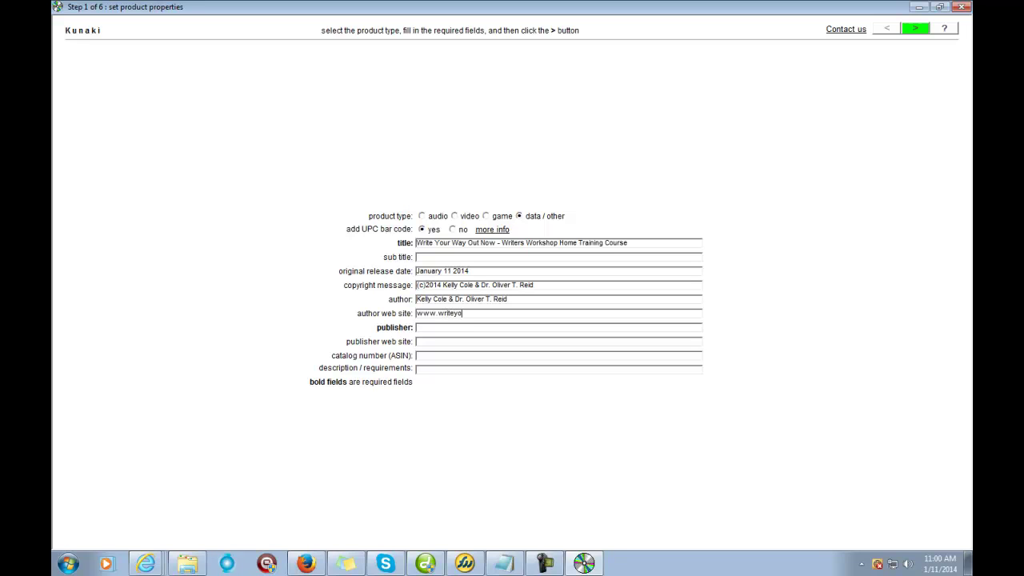
text(urwayoutnow.com)
key(ctrl+a)
key(ctrl+c)
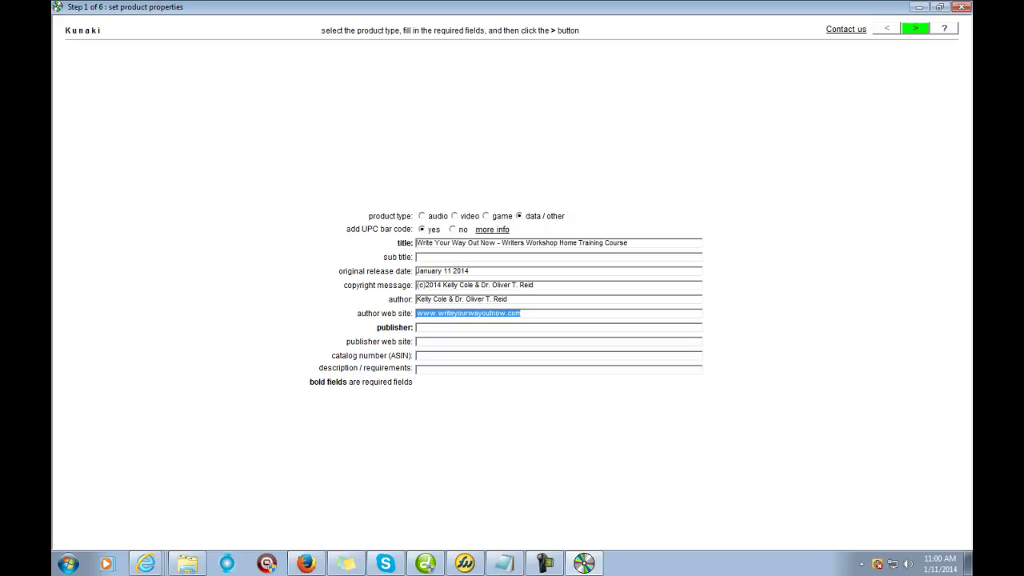
click(417, 327)
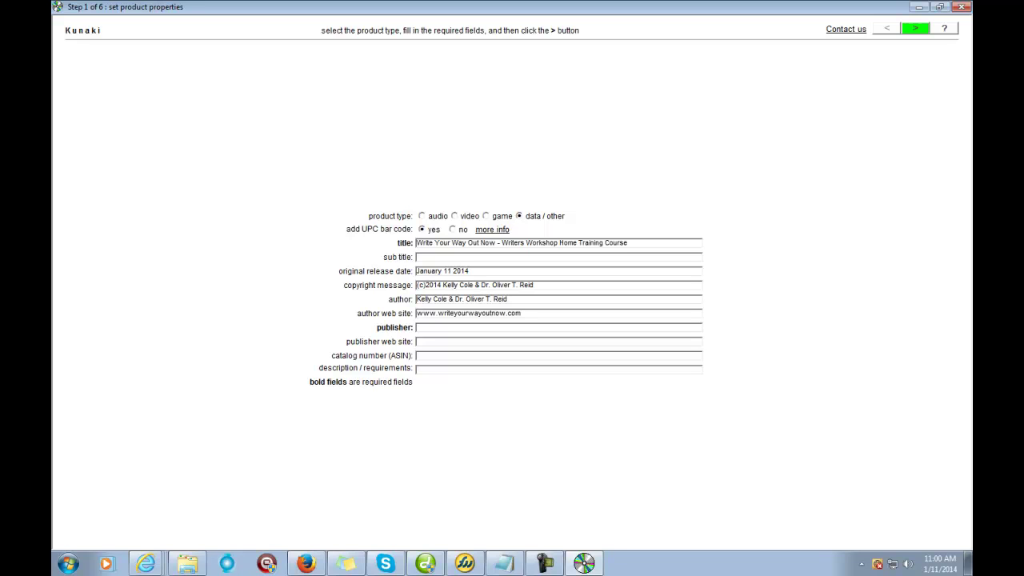
key(ctrl+v)
key(ctrl+v)
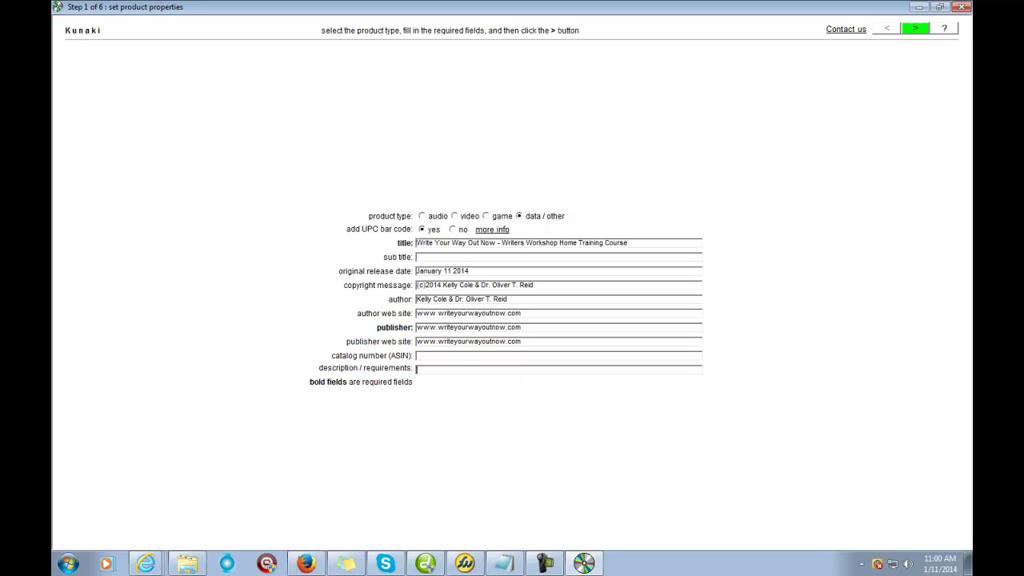
Step: Add the description 'This is a DVD-ROM , You will need a PC to watch the Videos' and continue to Step 2
text(This is a DVD-Ro)
key(BackSpace)
text(Om)
key(BackSpace)
text(M , You will need a PC to )
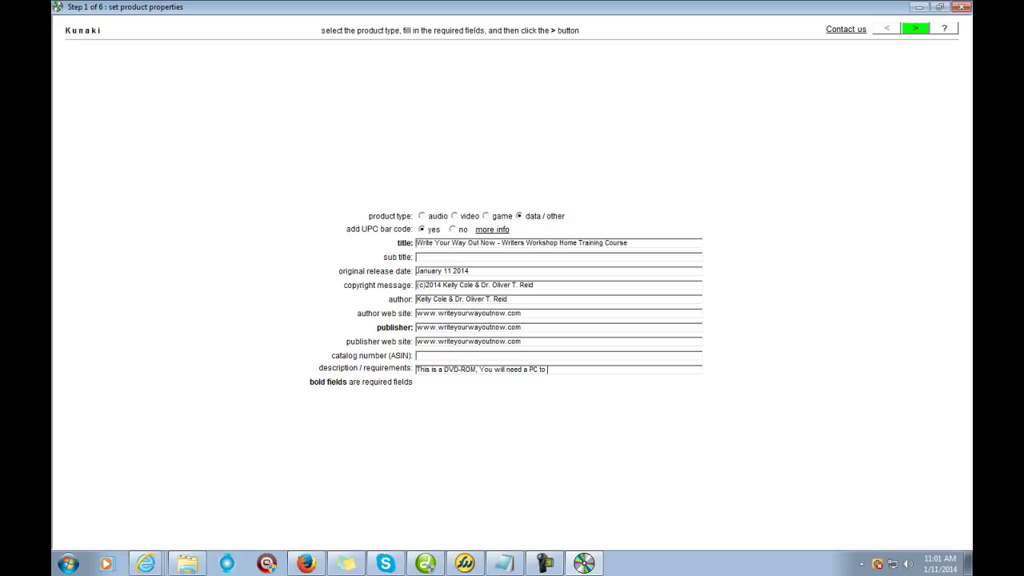
text(watch the Videos)
click(915, 29)
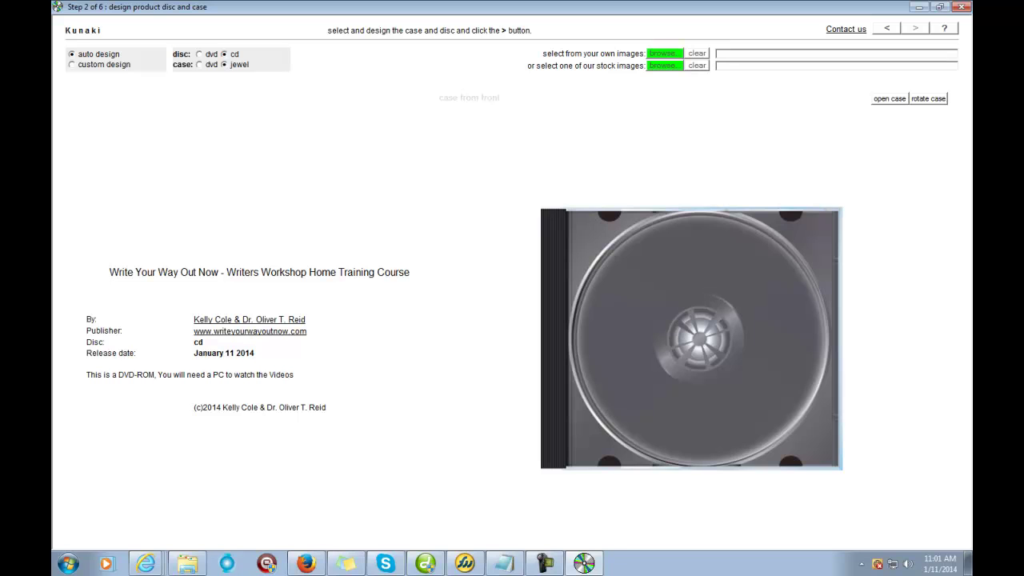
Step: Choose a DVD disc in a DVD case with custom design artwork, acknowledging the dimensions note
click(199, 53)
click(199, 64)
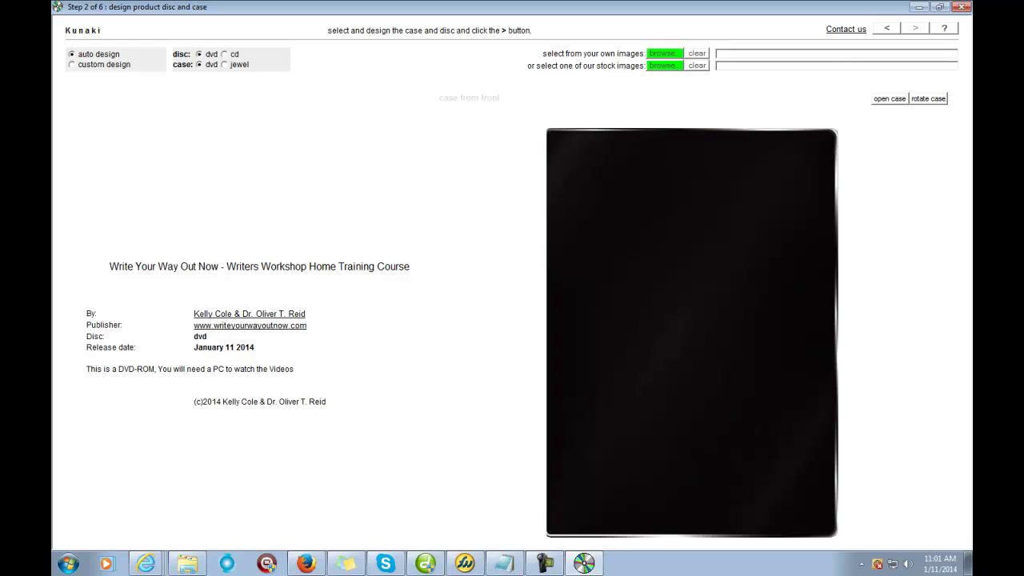
click(71, 64)
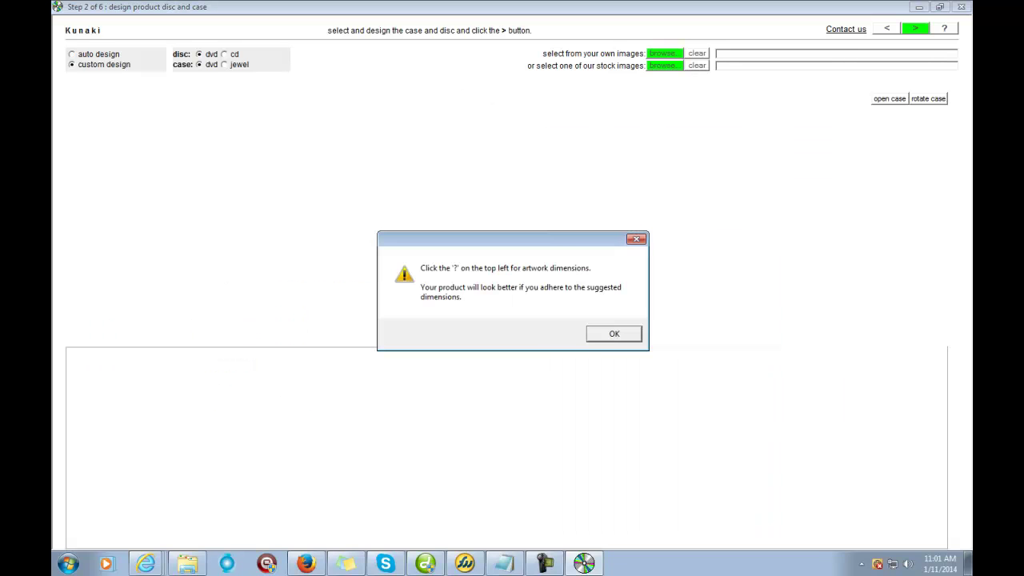
click(614, 334)
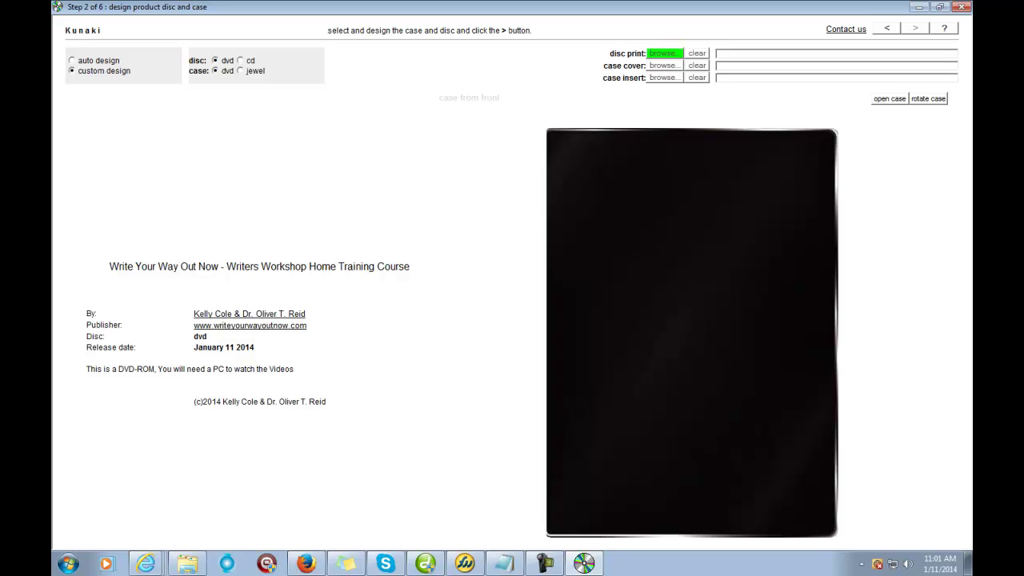
Step: Start choosing the disc print image, browsing the folder list to the Libraries location
click(663, 53)
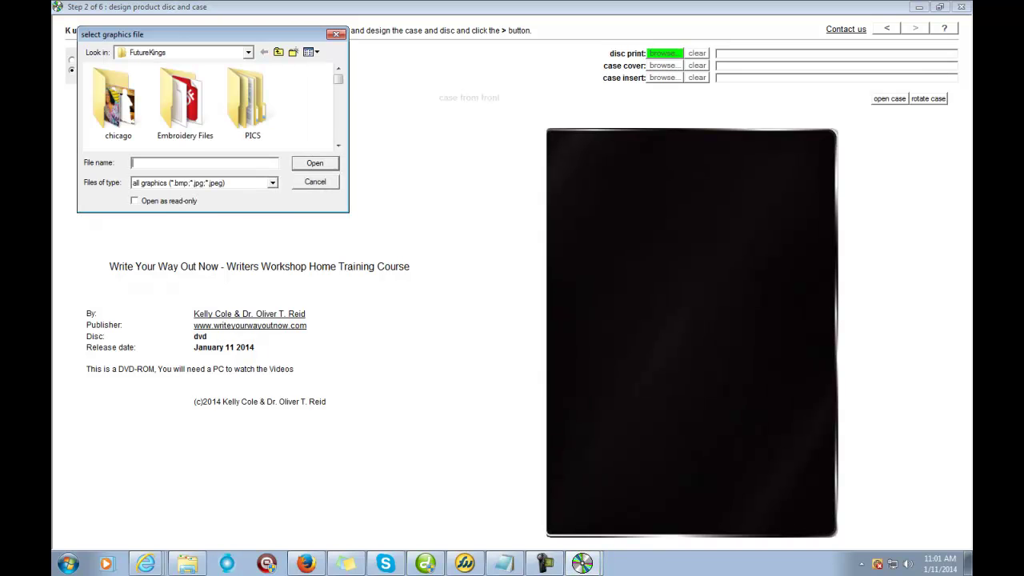
click(184, 52)
click(248, 52)
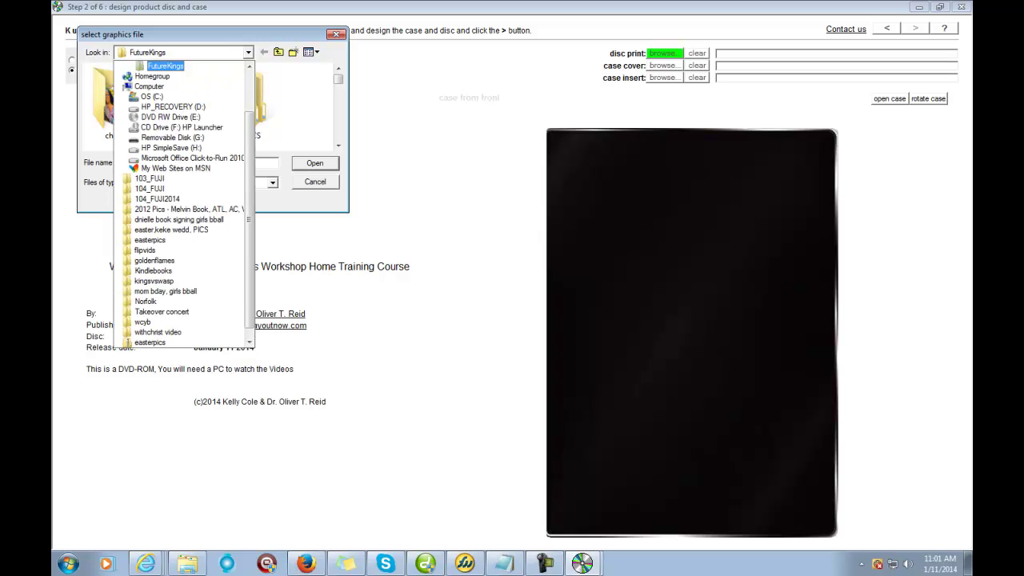
scroll(188, 205, up, 2)
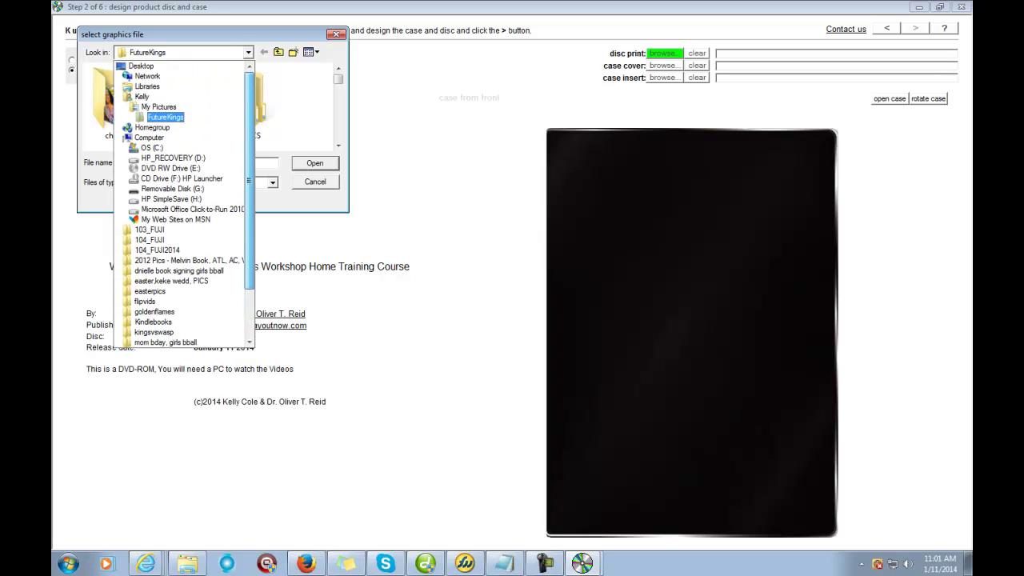
click(158, 107)
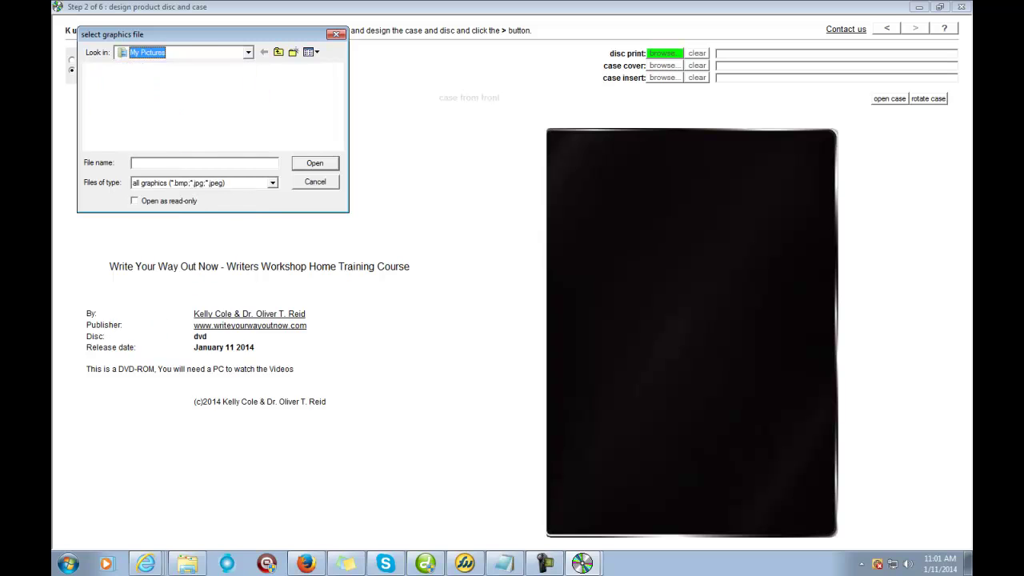
scroll(208, 104, down, 3)
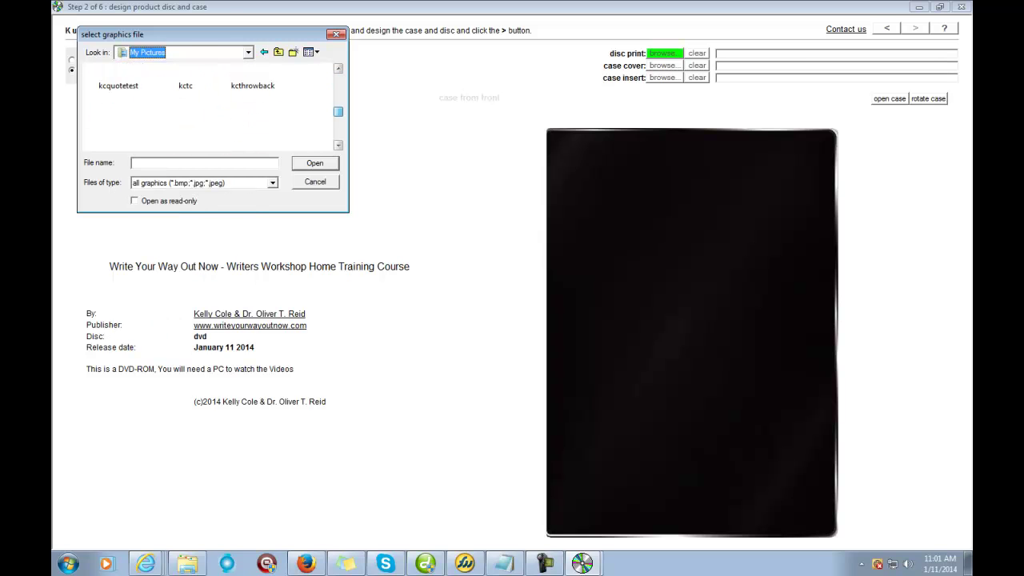
scroll(208, 104, up, 3)
key(F4)
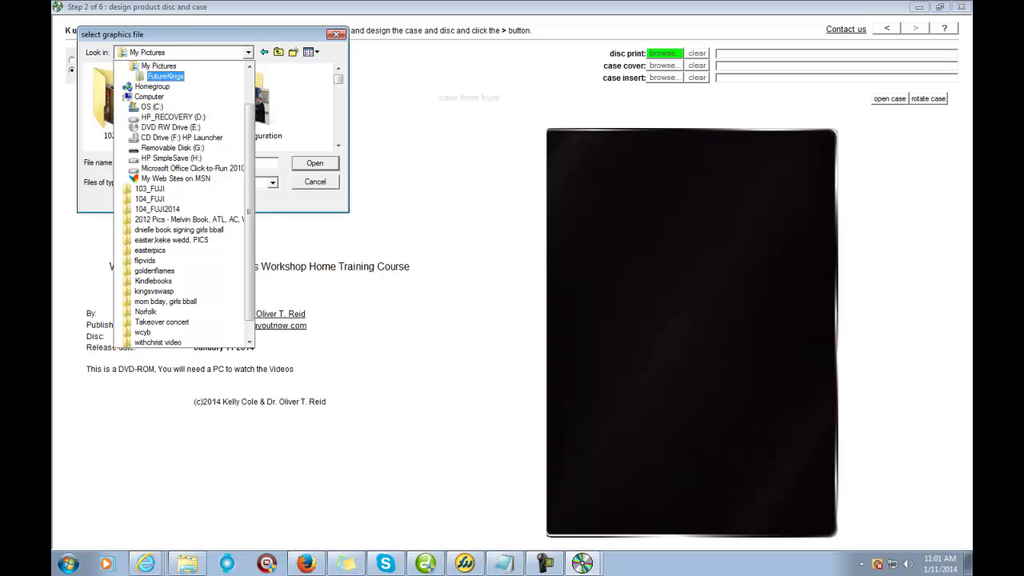
scroll(183, 200, up, 2)
key(Up)
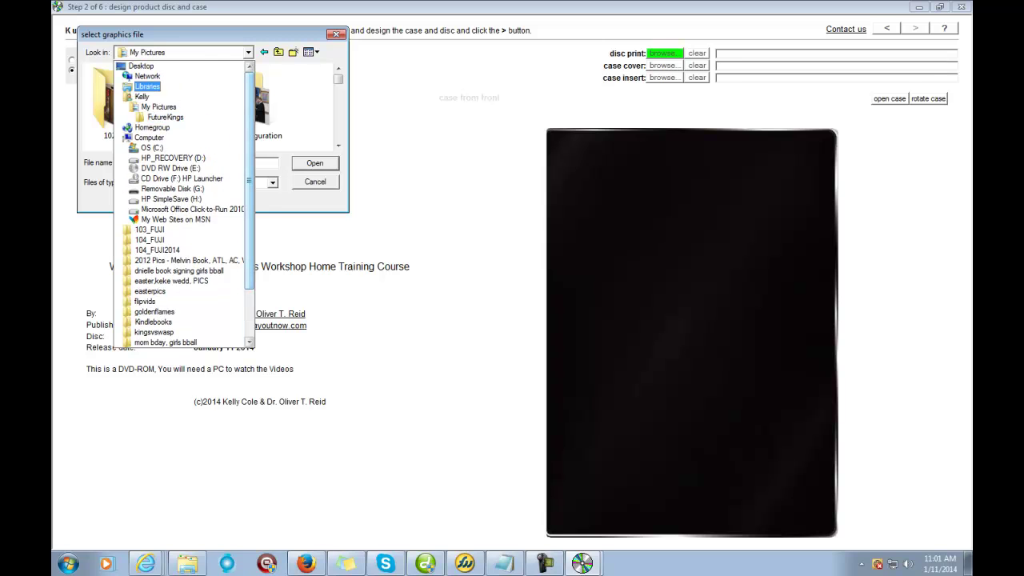
key(Return)
Step: Set dvdlable from Documents > writeyourway as the disc print and open the case to view it
double_click(140, 80)
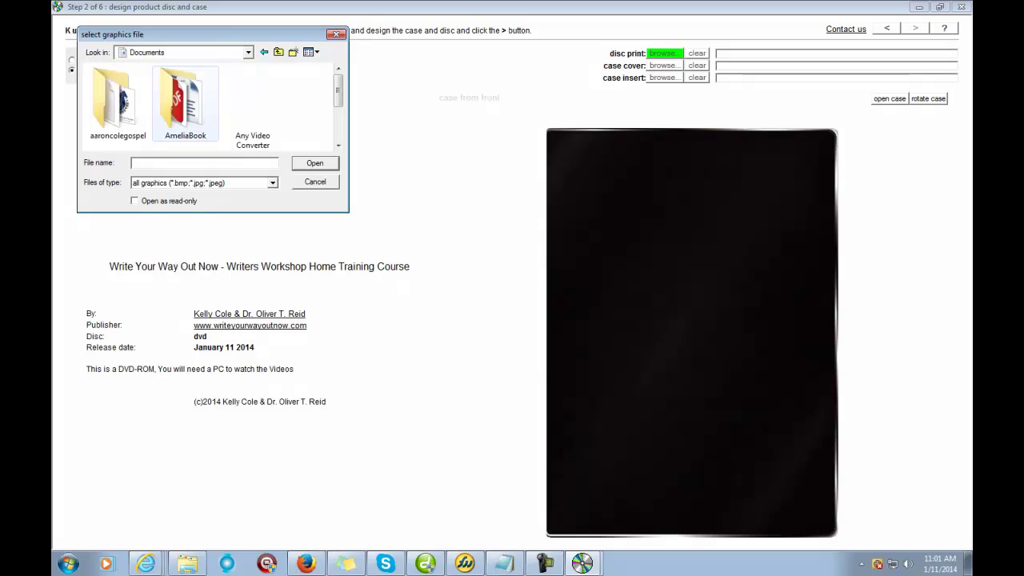
scroll(140, 80, down, 1)
scroll(212, 107, down, 4)
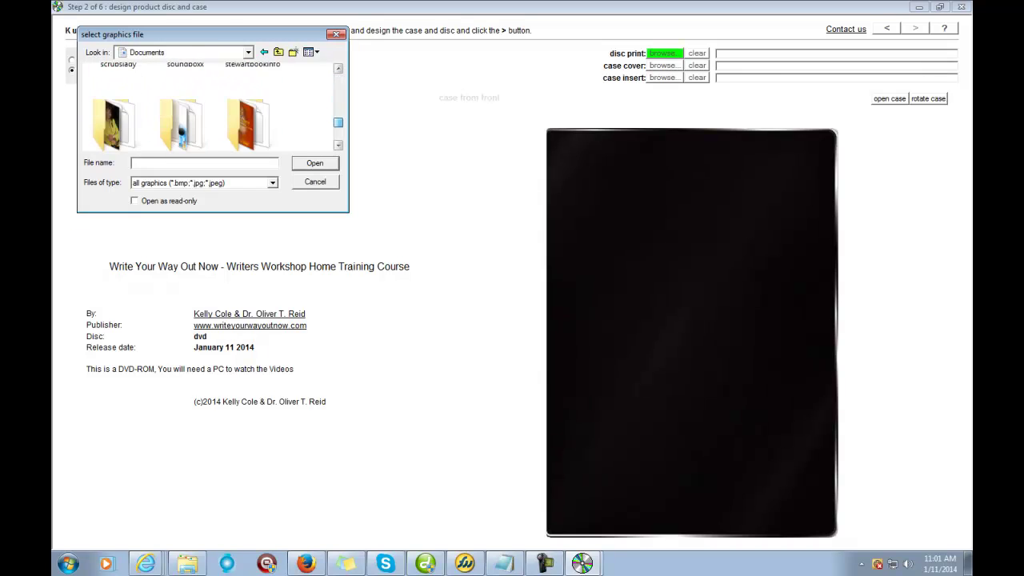
scroll(211, 107, down, 1)
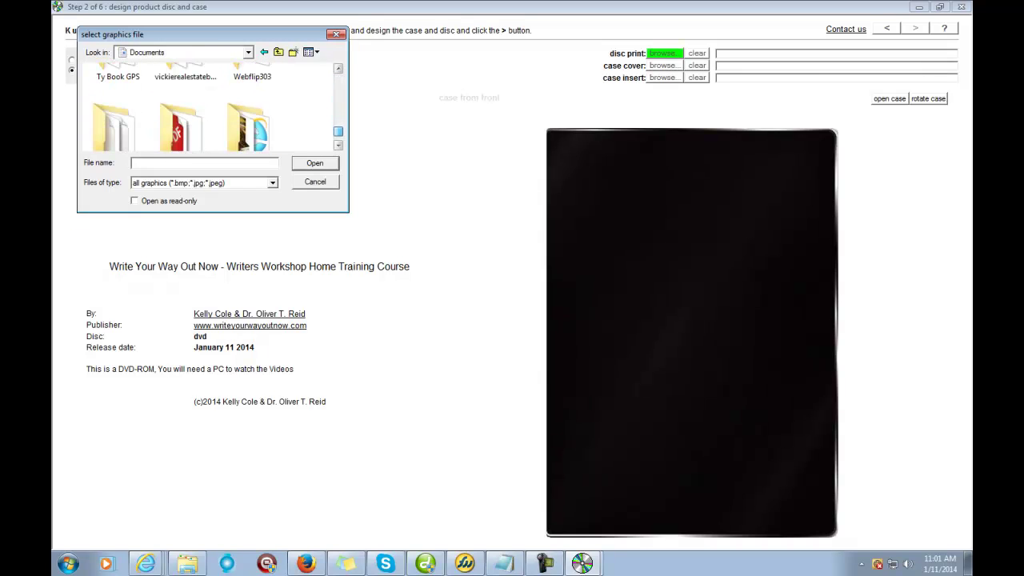
scroll(211, 107, down, 2)
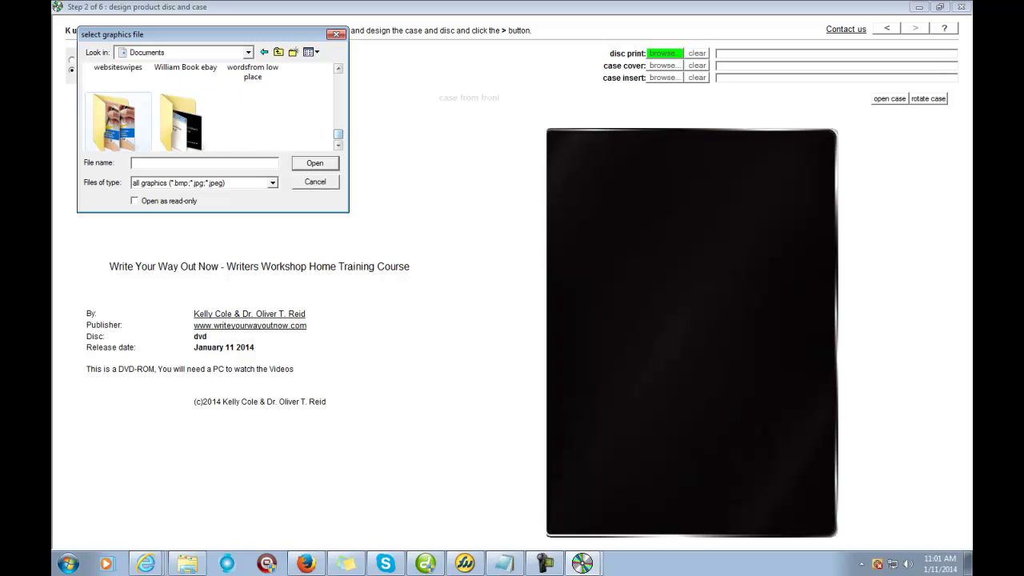
double_click(117, 120)
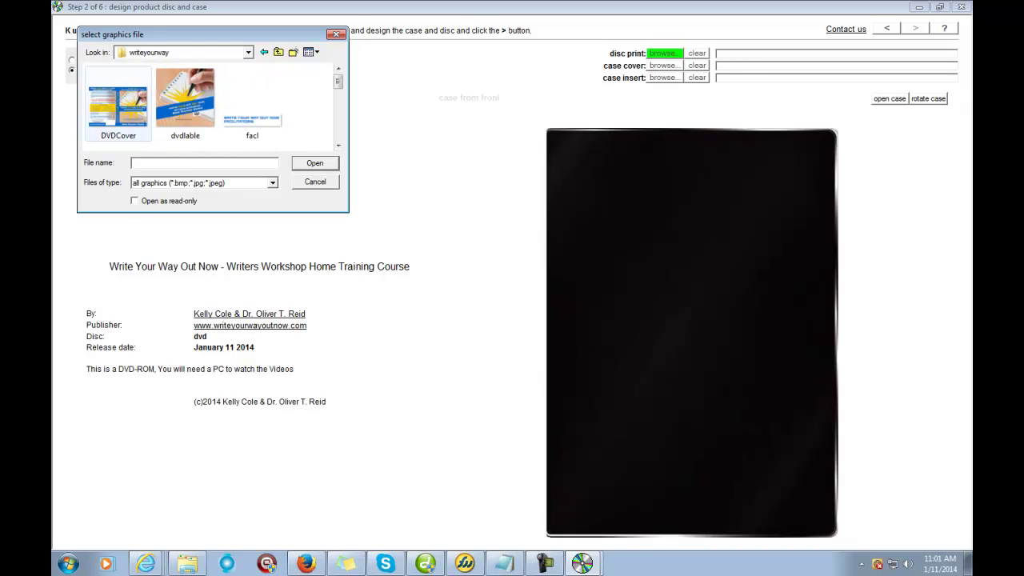
click(185, 97)
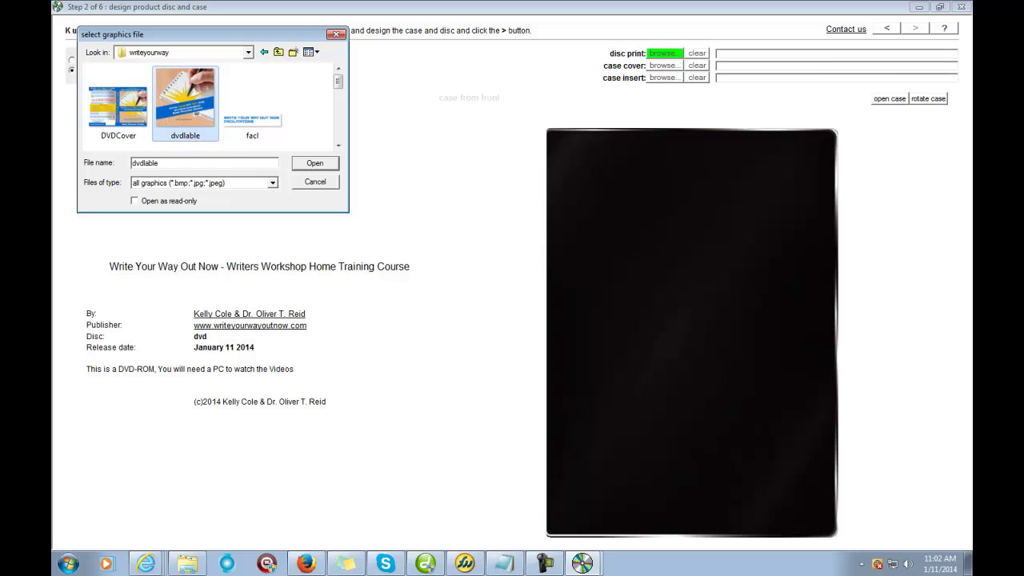
key(Return)
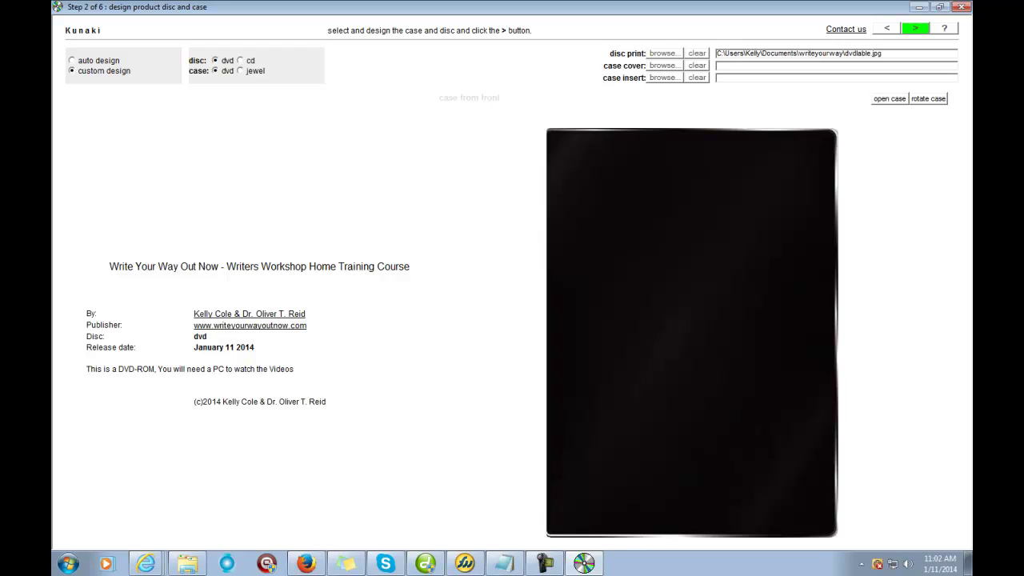
click(888, 98)
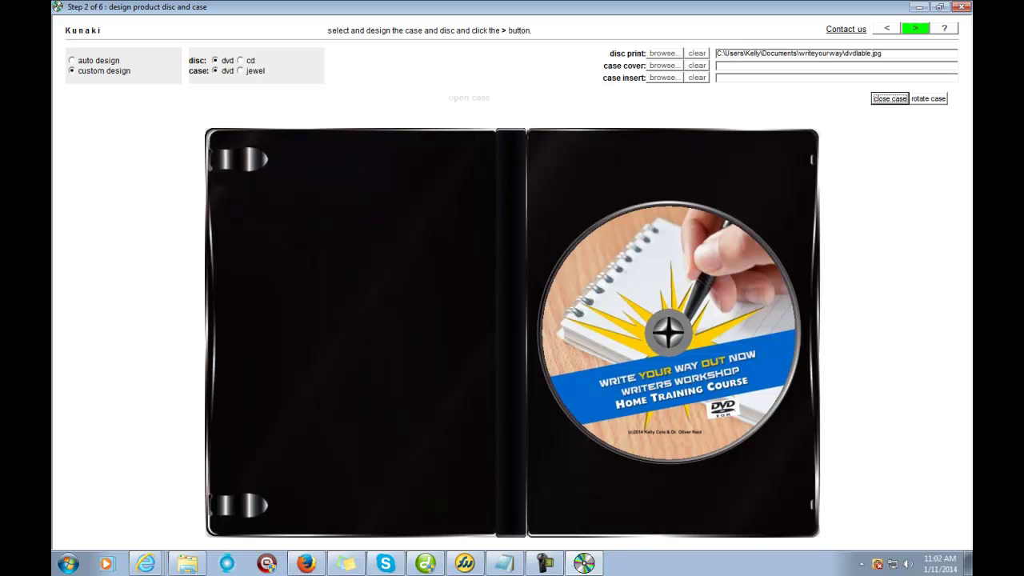
Step: Set DVDCover.jpg from the writeyourway folder as the case cover image
click(662, 65)
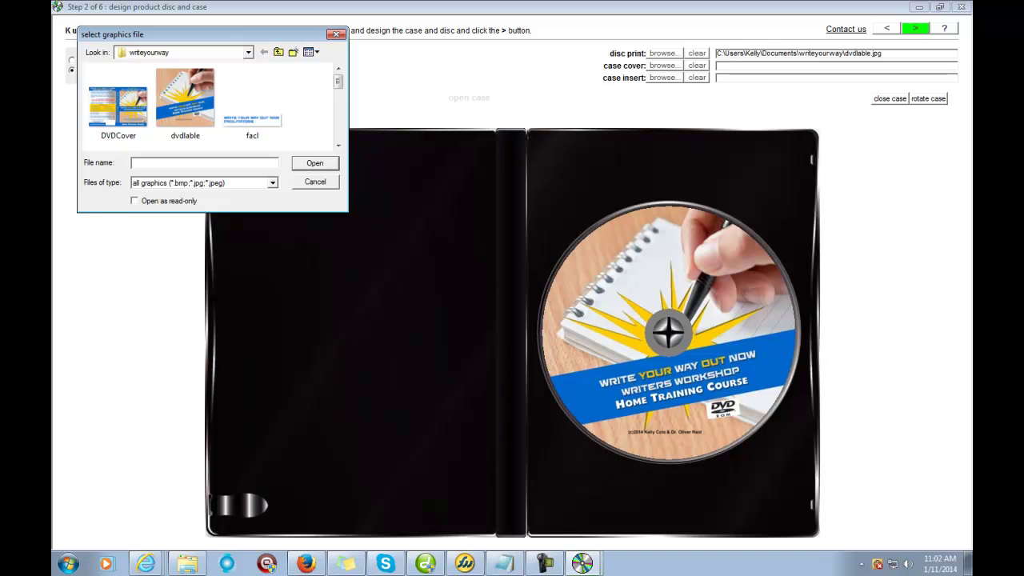
click(118, 99)
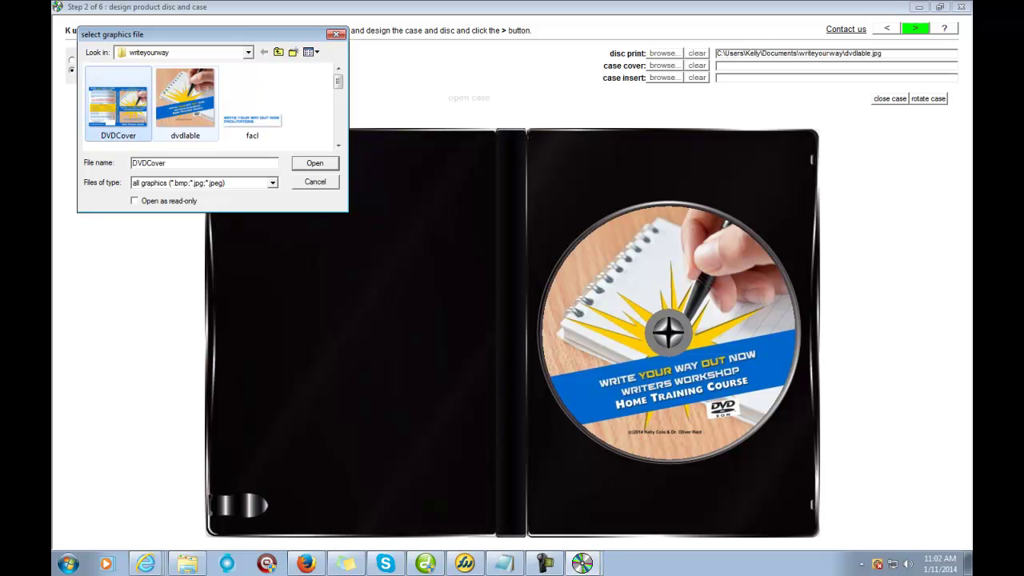
click(315, 162)
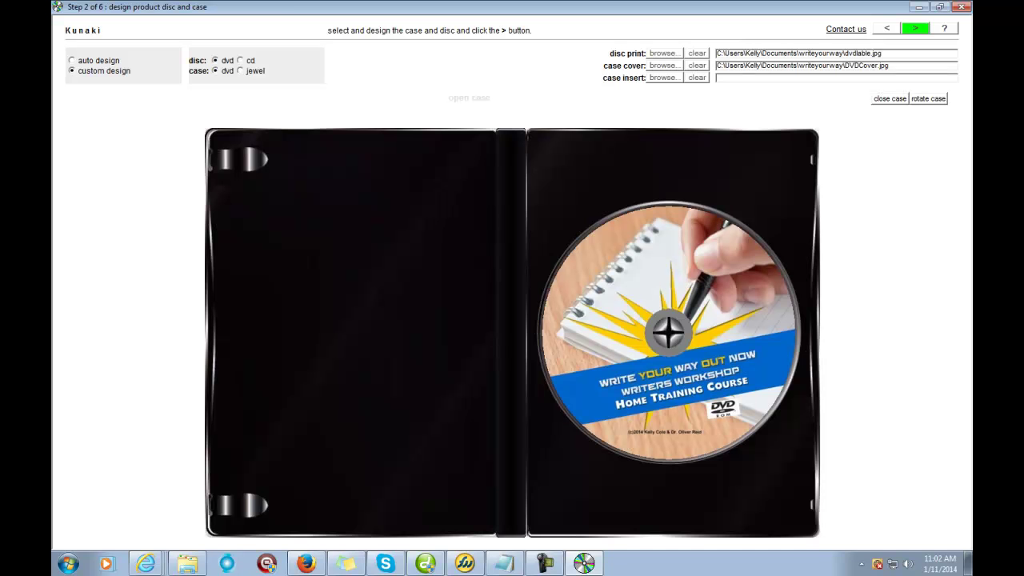
click(890, 99)
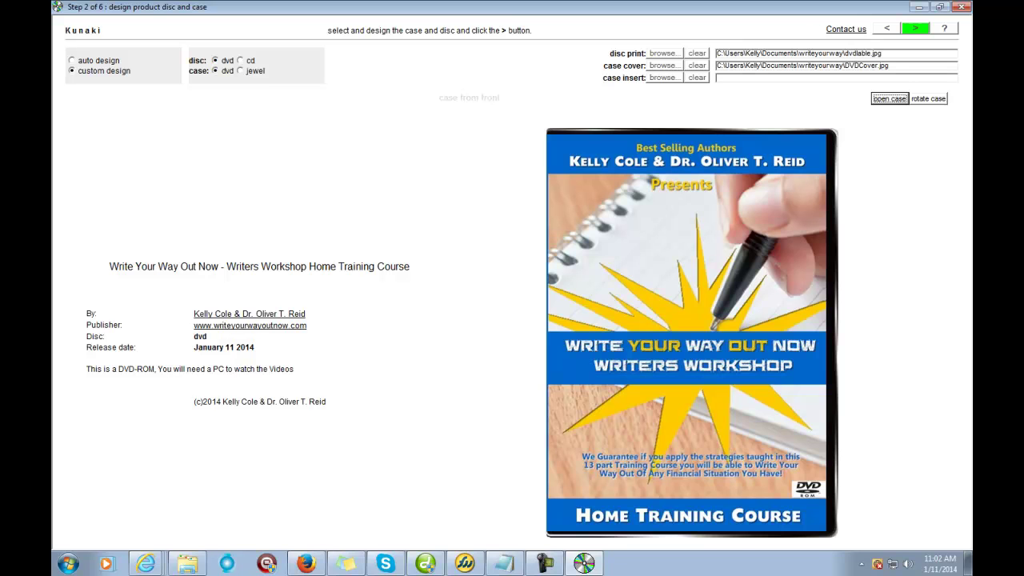
click(928, 99)
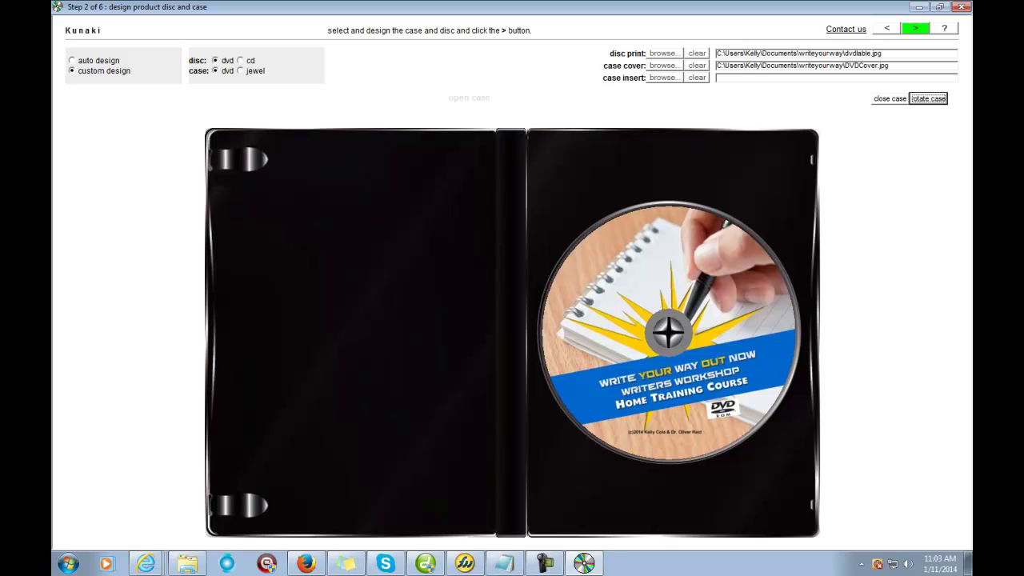
key(space)
Step: Browse for a case insert image in the user's My Pictures folder
click(663, 78)
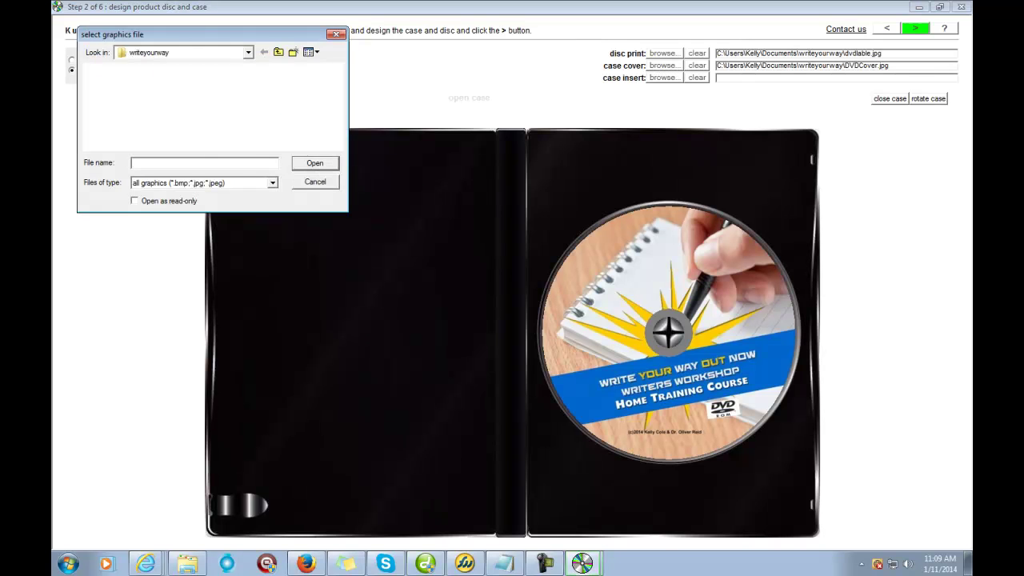
click(184, 52)
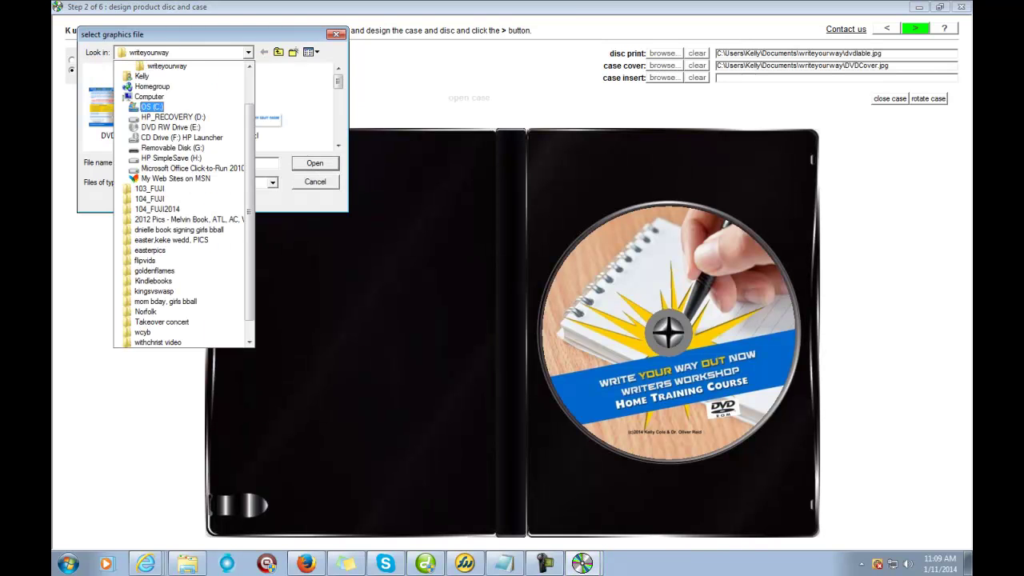
click(142, 75)
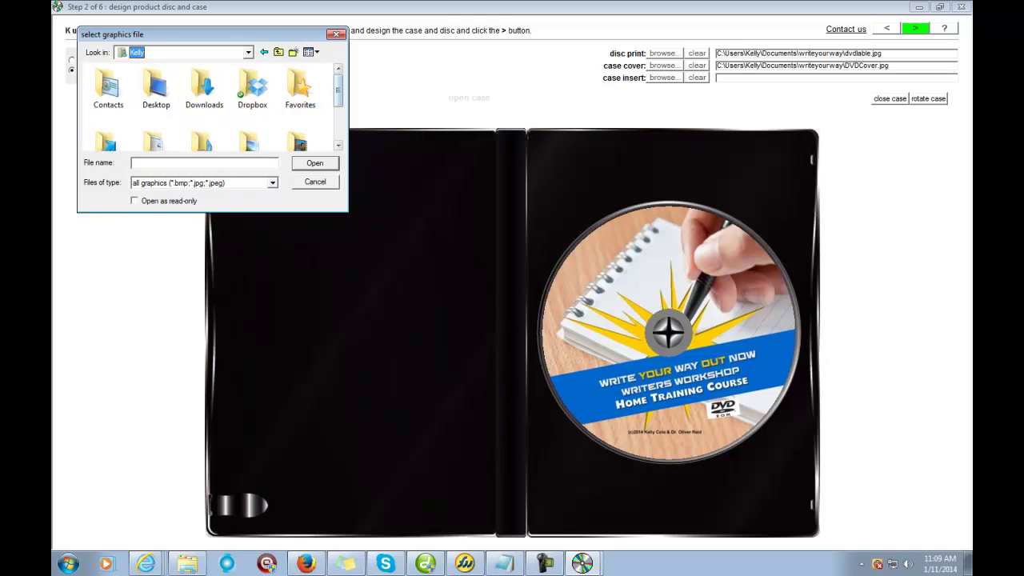
scroll(300, 100, down, 2)
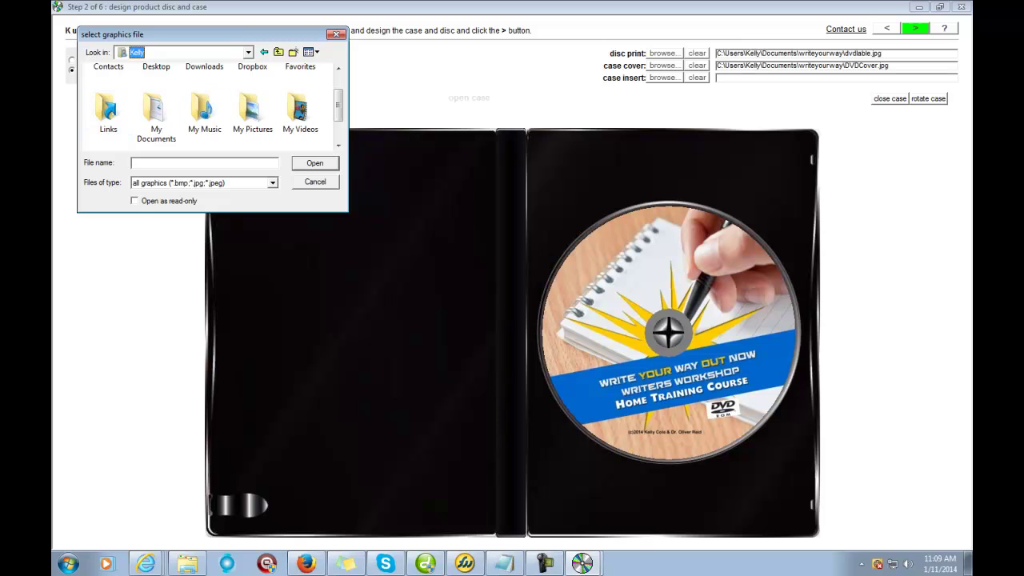
click(251, 112)
key(Return)
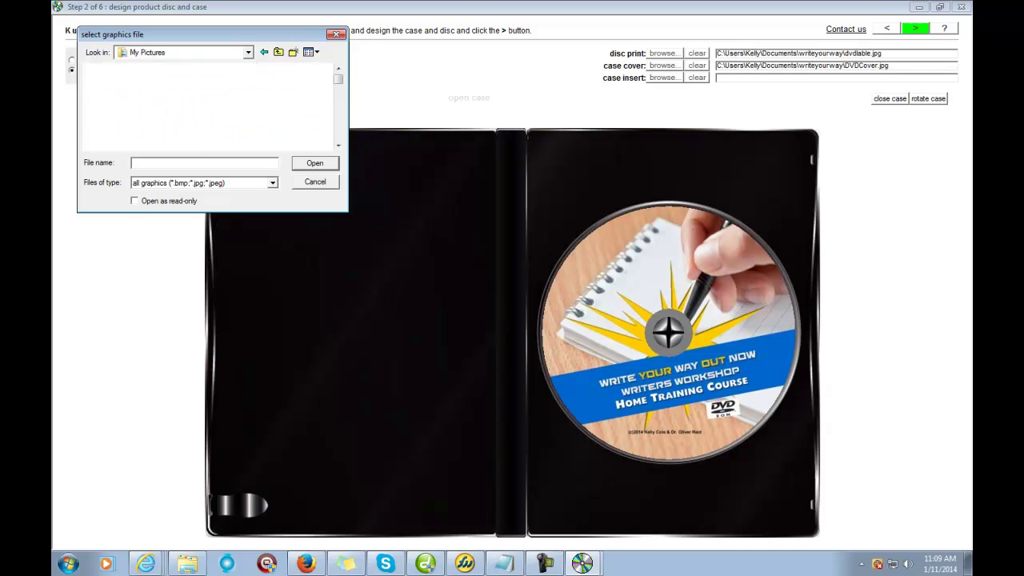
Step: Choose WYWO2.jpg from My Pictures as the case insert artwork
scroll(208, 104, down, 10)
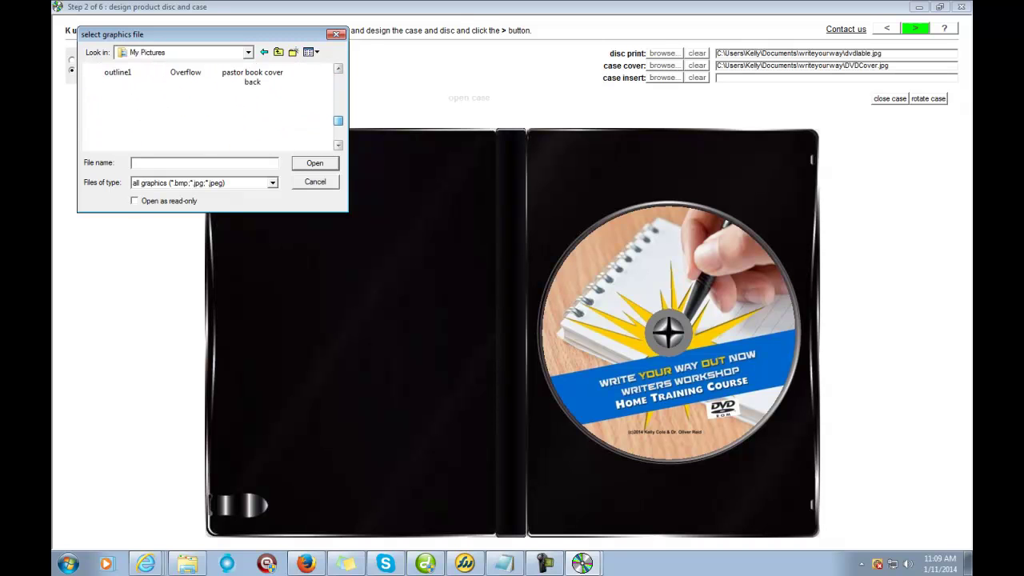
scroll(208, 104, down, 2)
scroll(208, 104, up, 3)
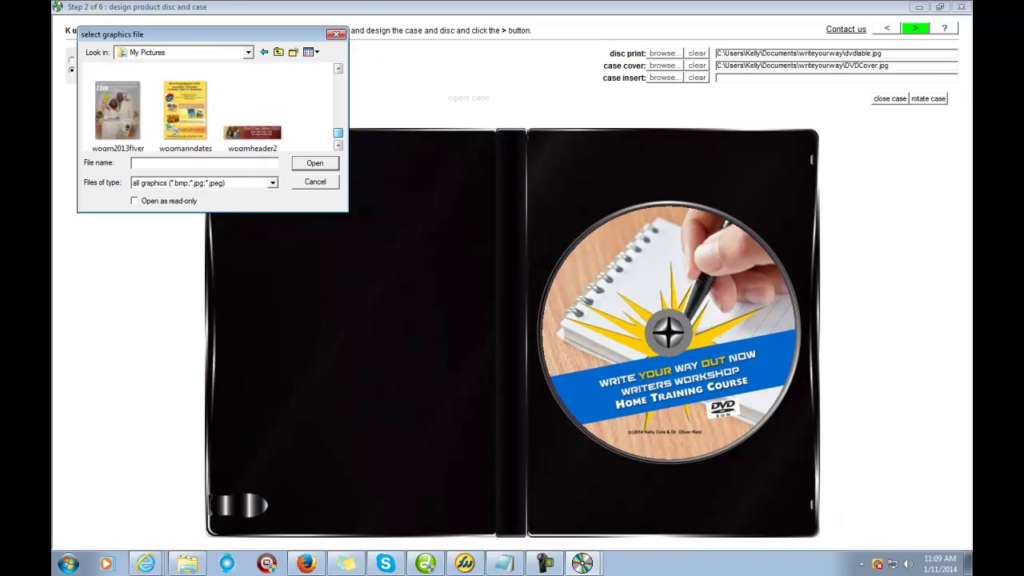
scroll(208, 104, down, 2)
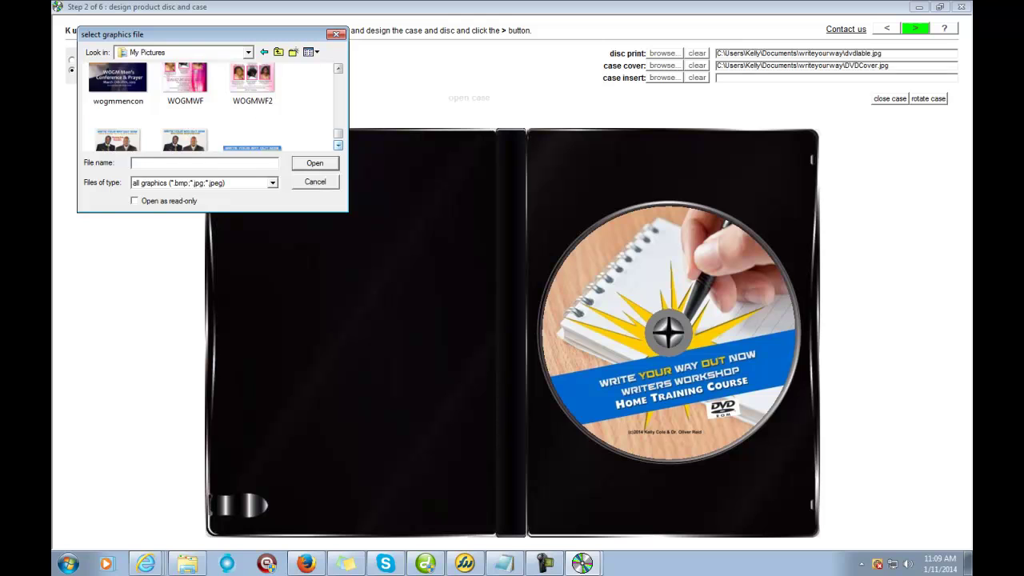
scroll(208, 104, down, 2)
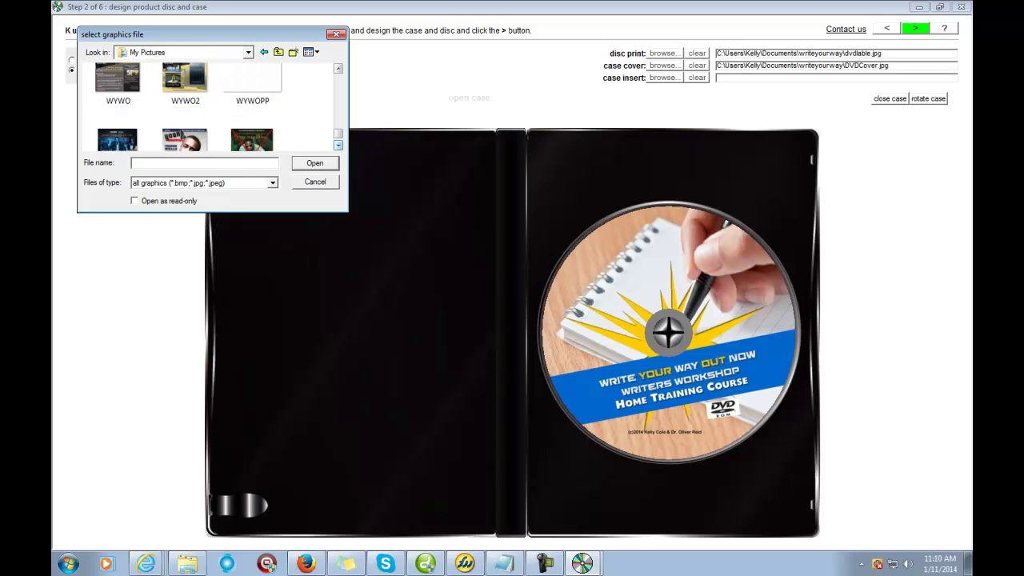
double_click(184, 80)
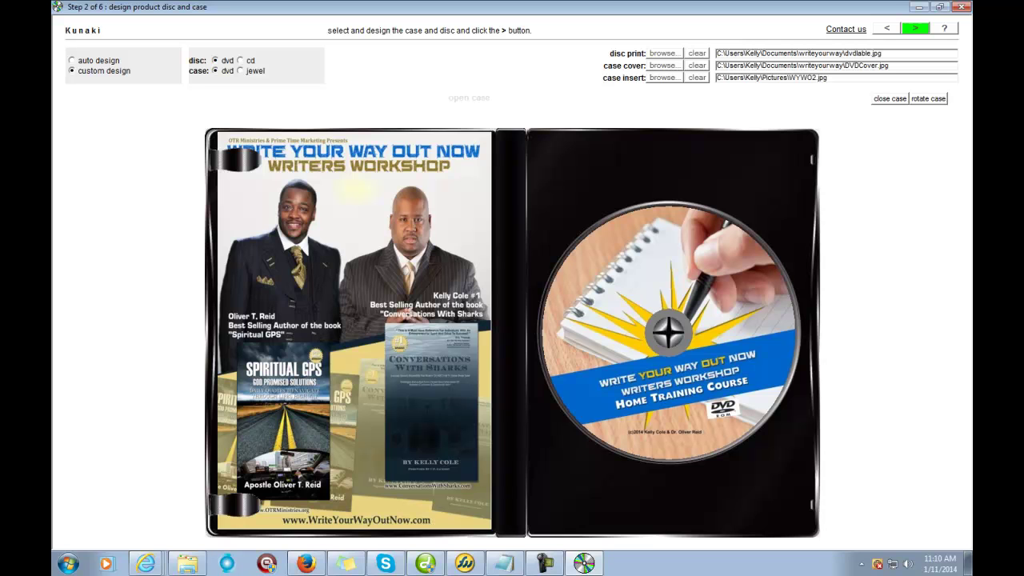
Step: Close the DVD case and rotate it to preview the back cover and spine, ending on the front cover
click(927, 98)
key(space)
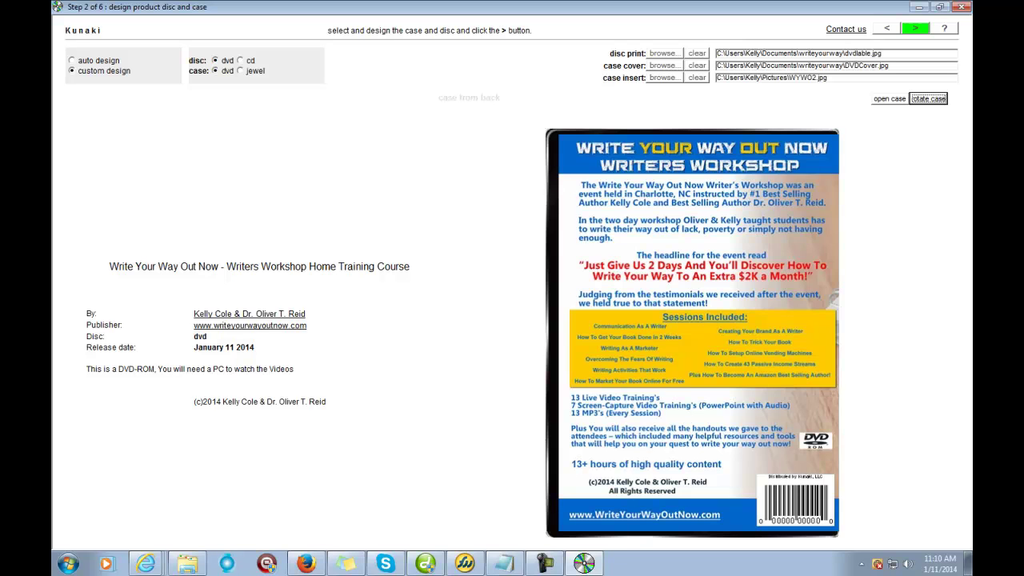
key(space)
key(space)
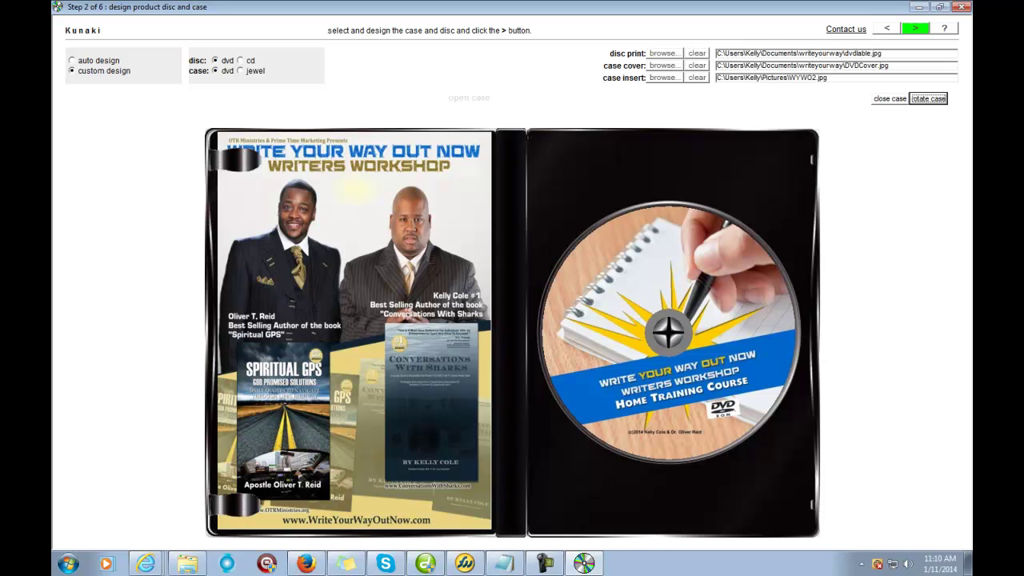
key(space)
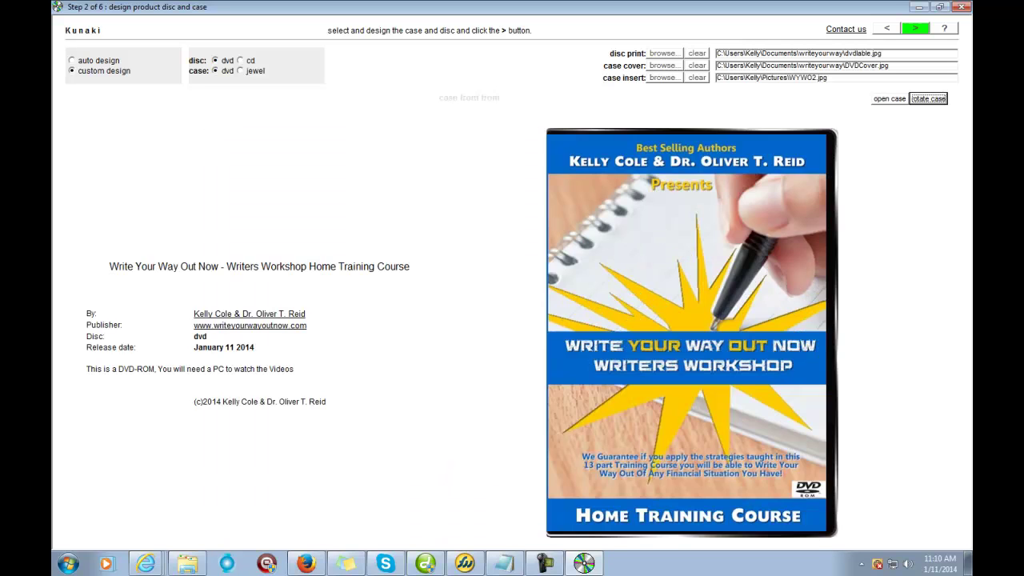
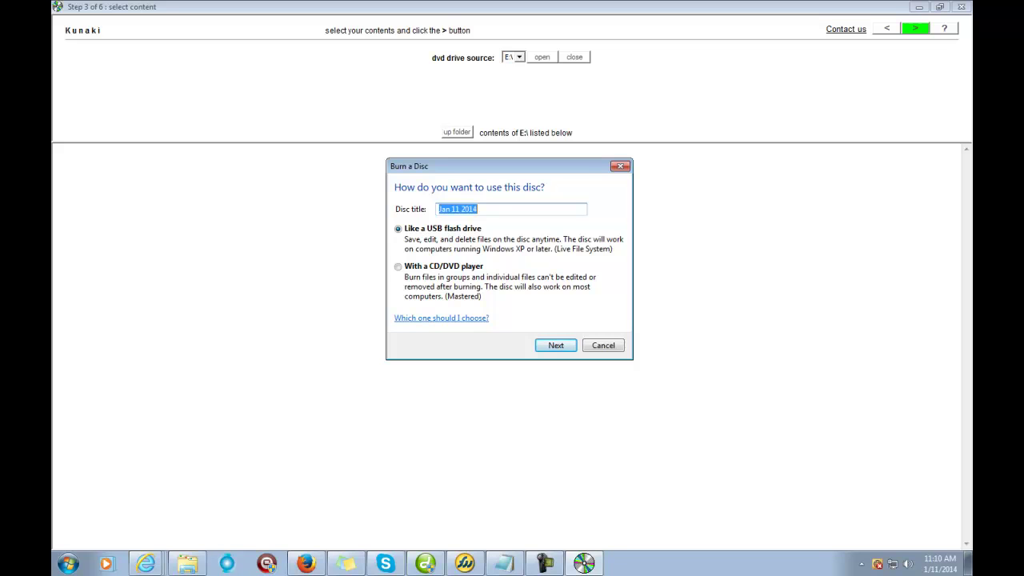
Step: Dismiss the Windows Burn a Disc prompt to return to the Write Your Way Out Now case design
key(Escape)
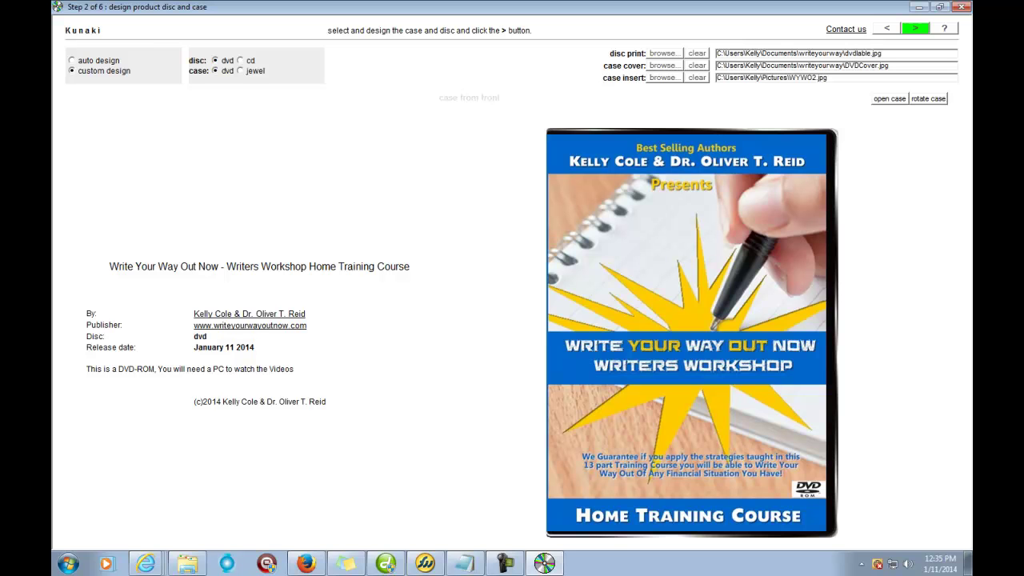
Step: Preview the case back, open and front, then accept the 23 drive E: files as disc content
click(928, 98)
click(927, 98)
click(927, 98)
click(915, 28)
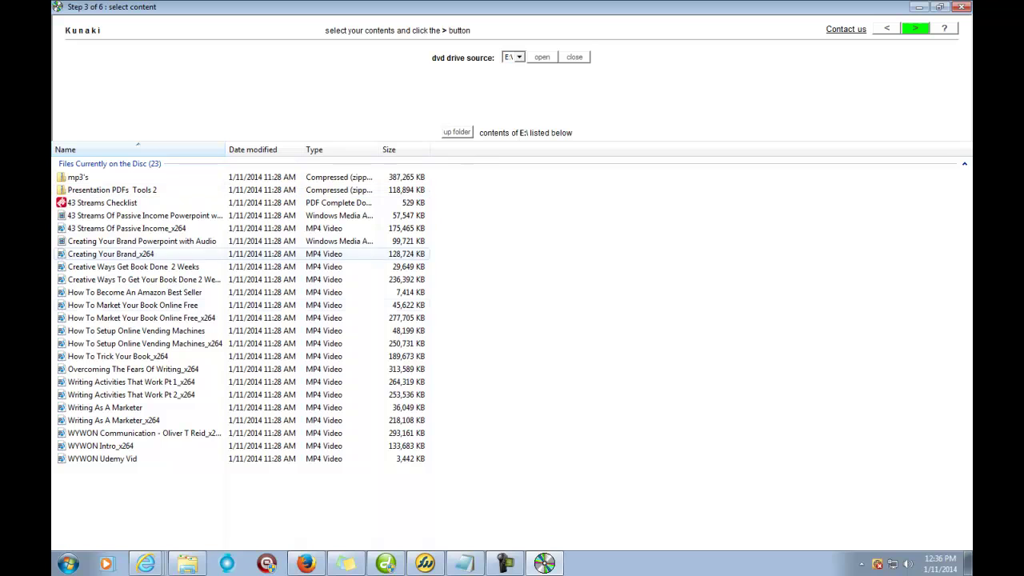
click(915, 28)
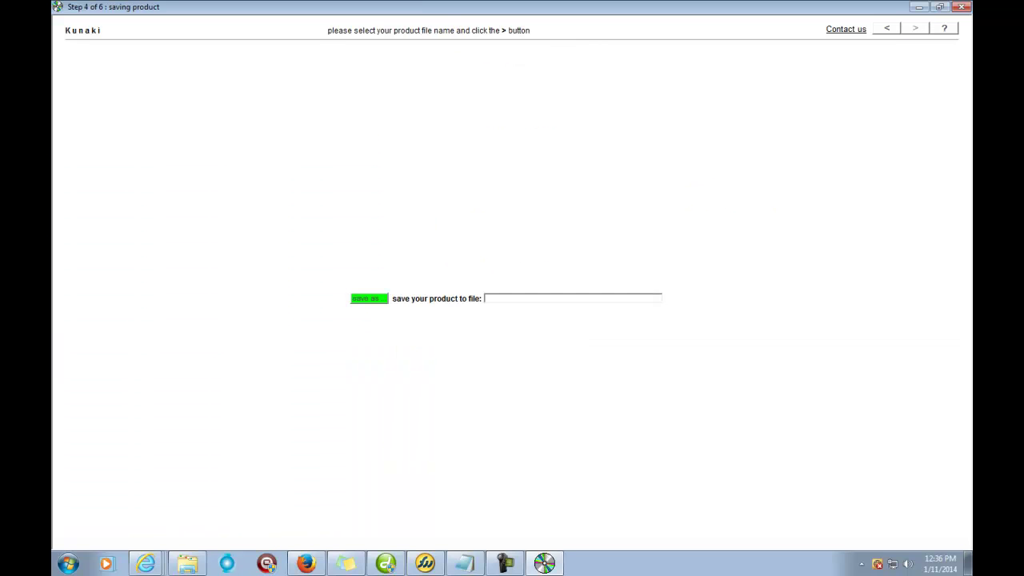
Step: Save the product file as WYWO FULL COURSE in the My Documents folder
click(368, 298)
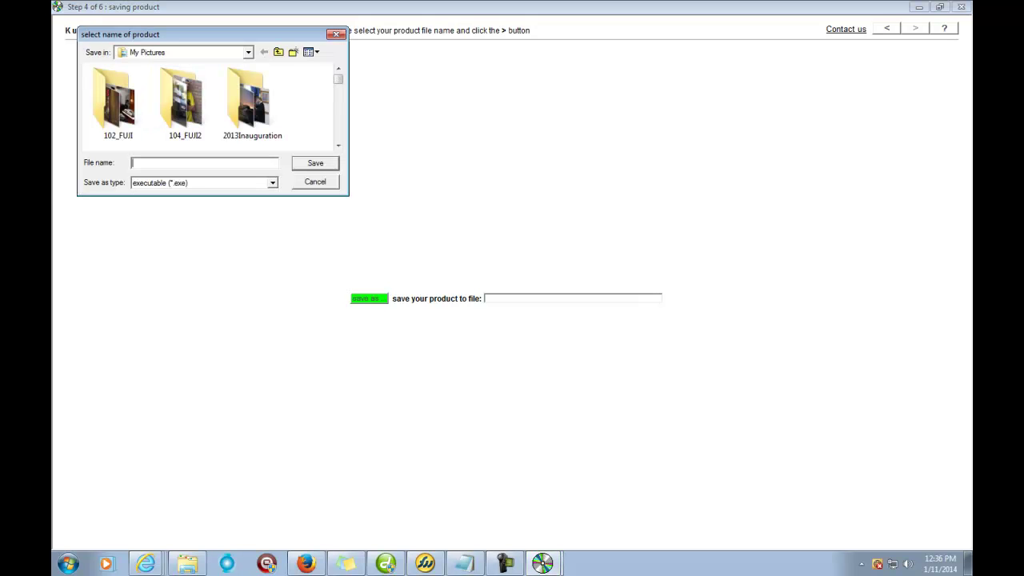
click(248, 52)
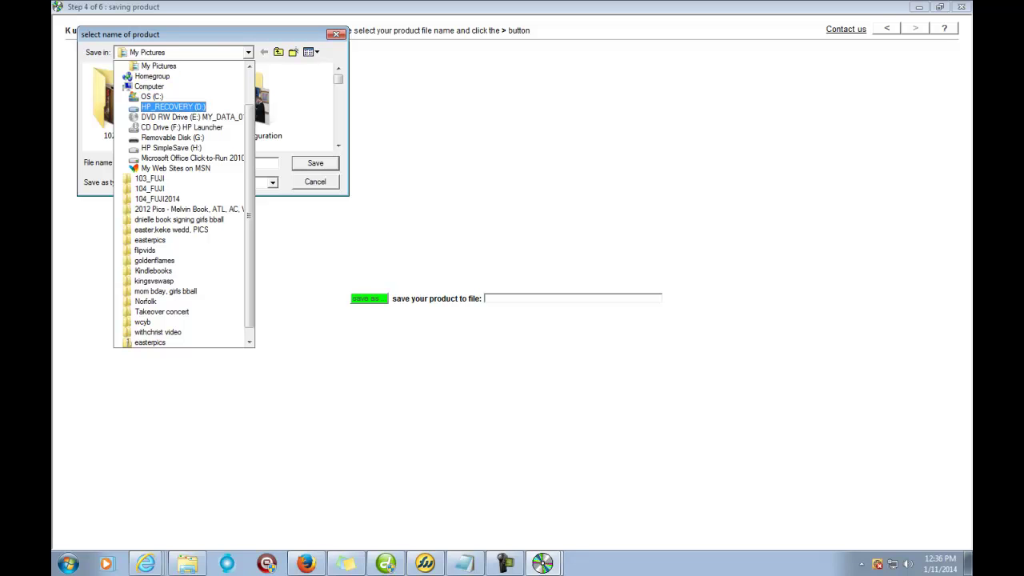
scroll(173, 116, up, 1)
scroll(173, 128, up, 1)
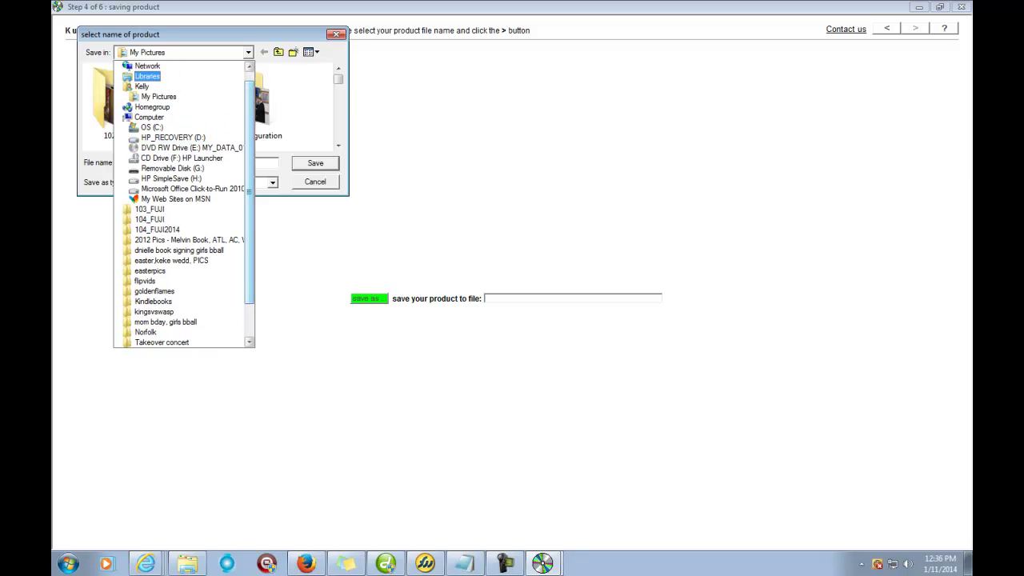
click(141, 86)
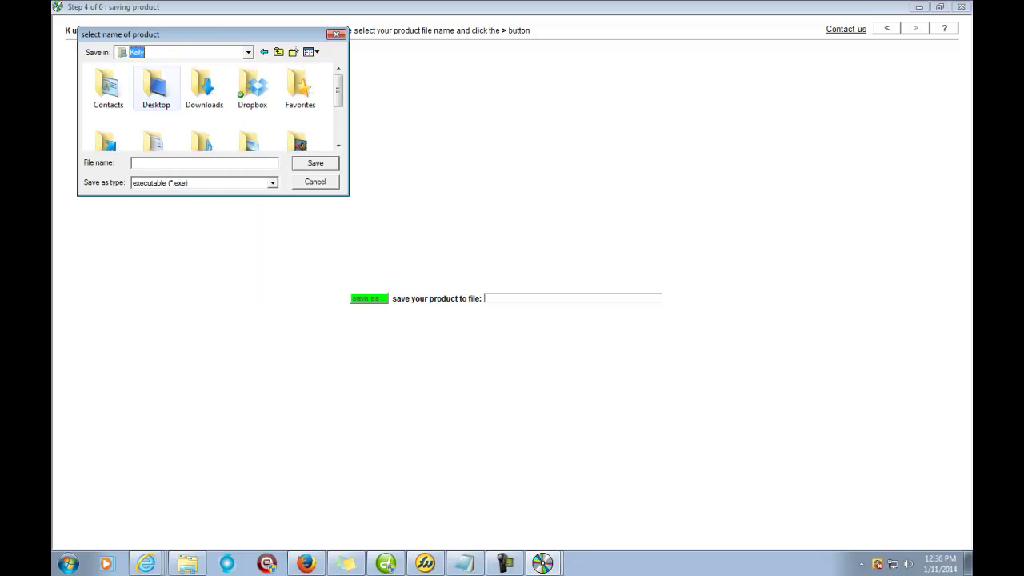
scroll(337, 104, down, 2)
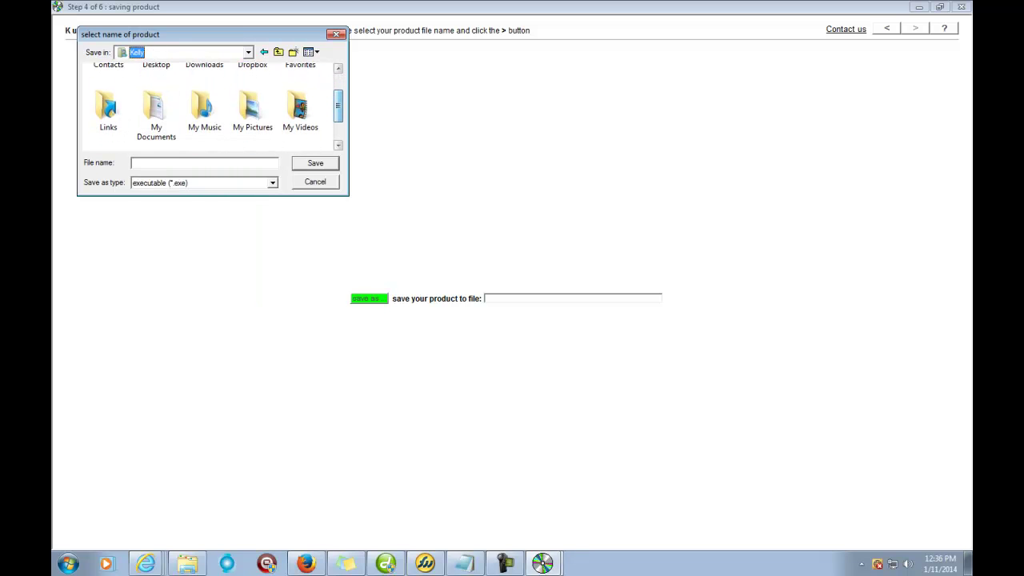
double_click(156, 112)
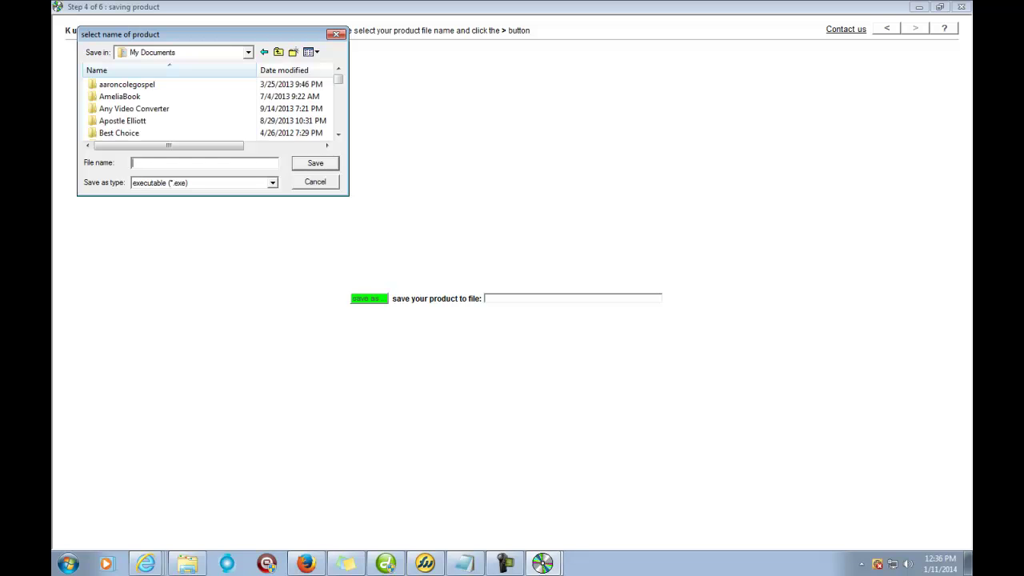
text(WY)
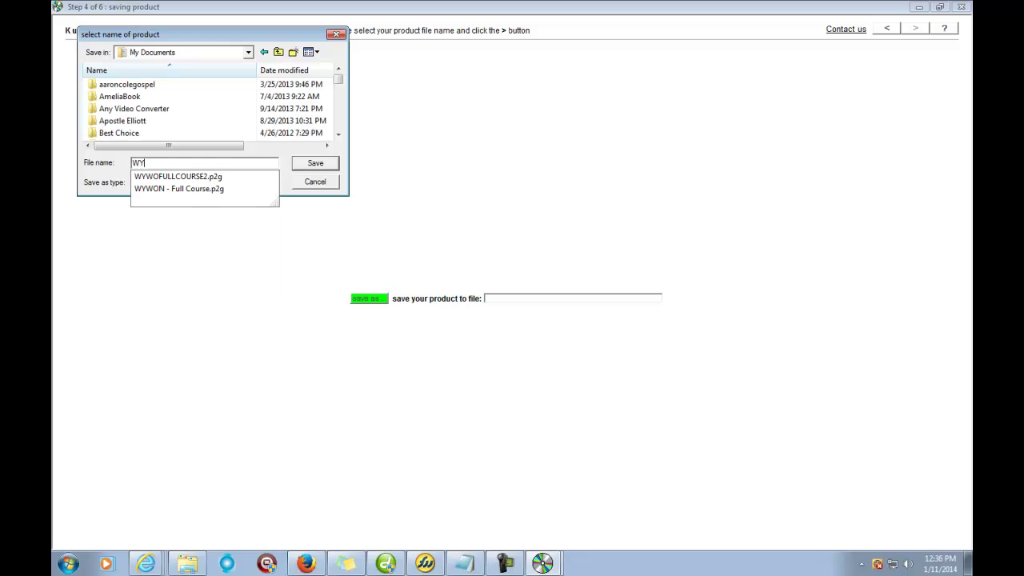
text(W)
text(O FU)
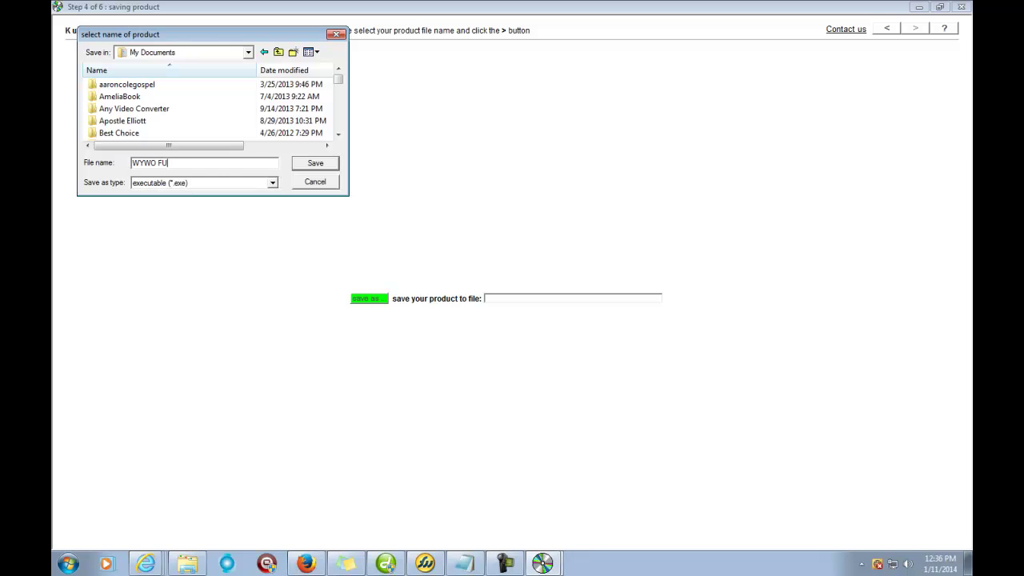
text(LL K)
key(BackSpace)
text(COURSE)
key(Return)
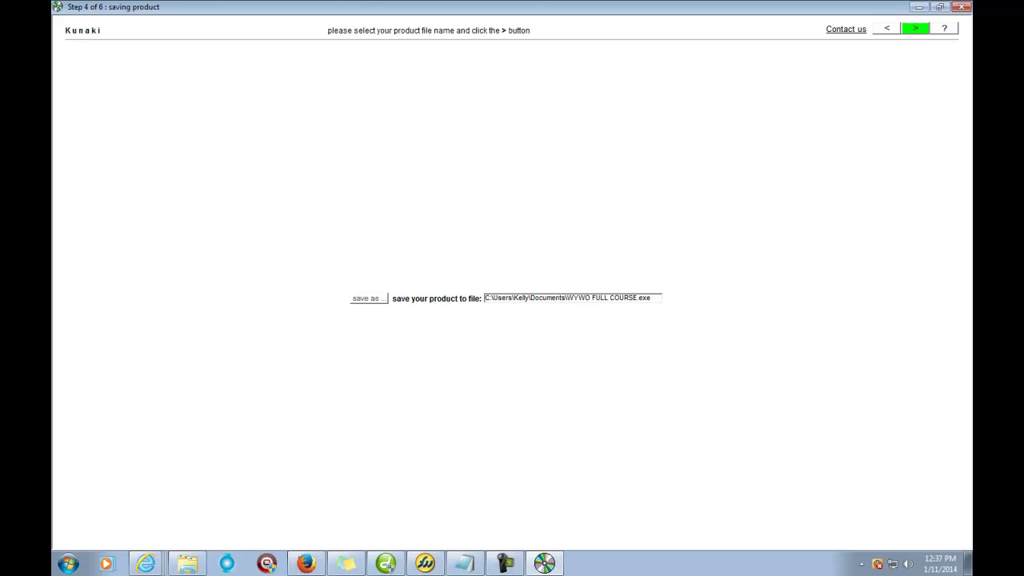
Step: Start mastering and compiling the WYWO FULL COURSE product until step 6 reports it ready
key(Return)
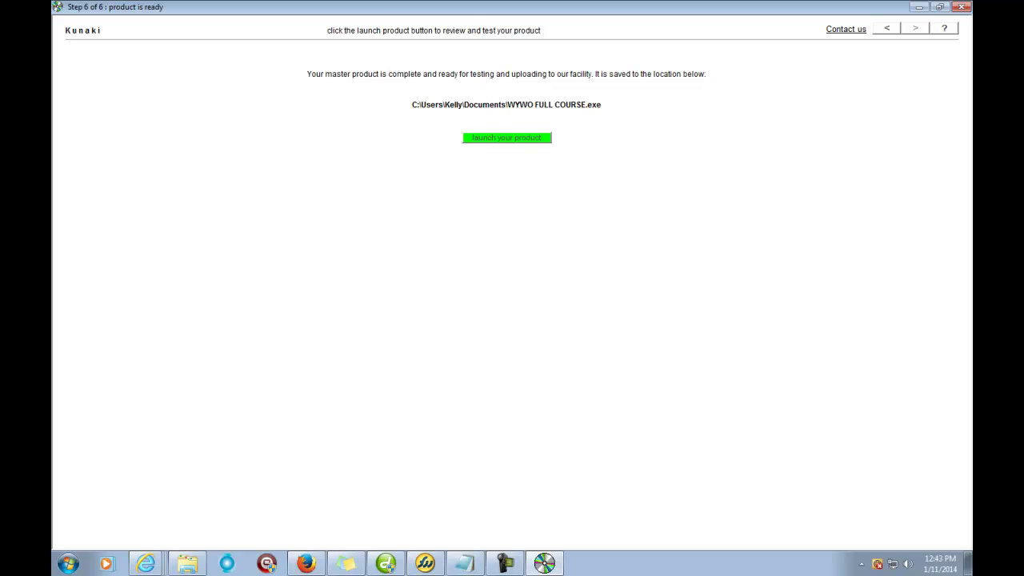
Step: Launch the finished Write Your Way Out Now master copy and go to its publish page
key(Return)
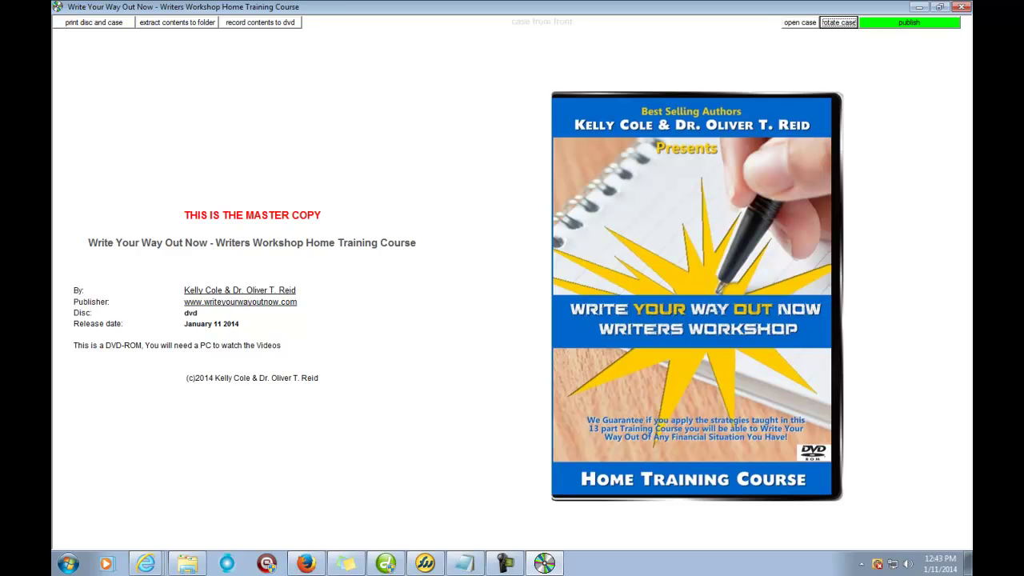
click(909, 21)
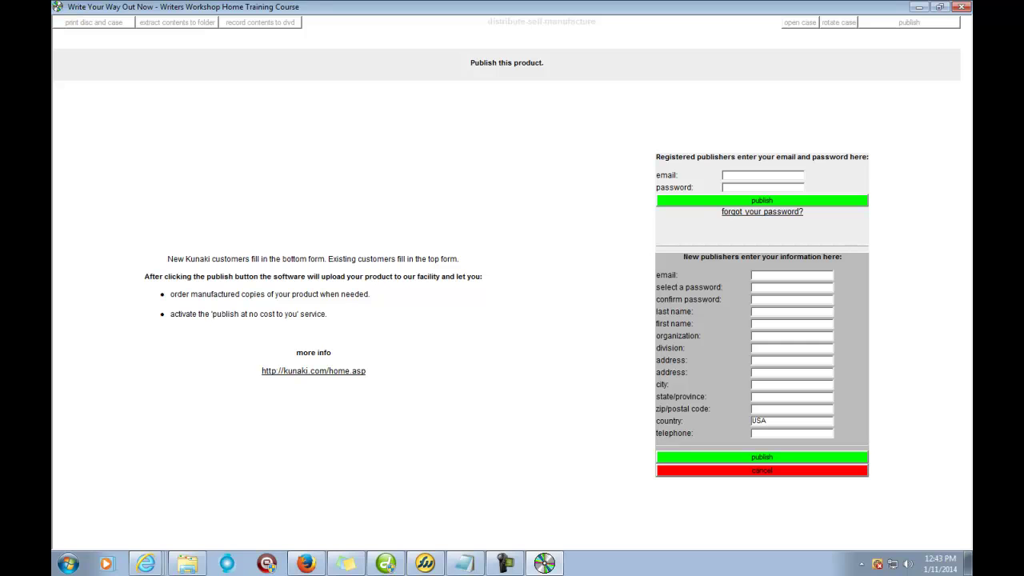
Step: Sign in with the registered publisher's e-mail and account password and submit the product for publishing
key(Tab)
text(*******)
key(Tab)
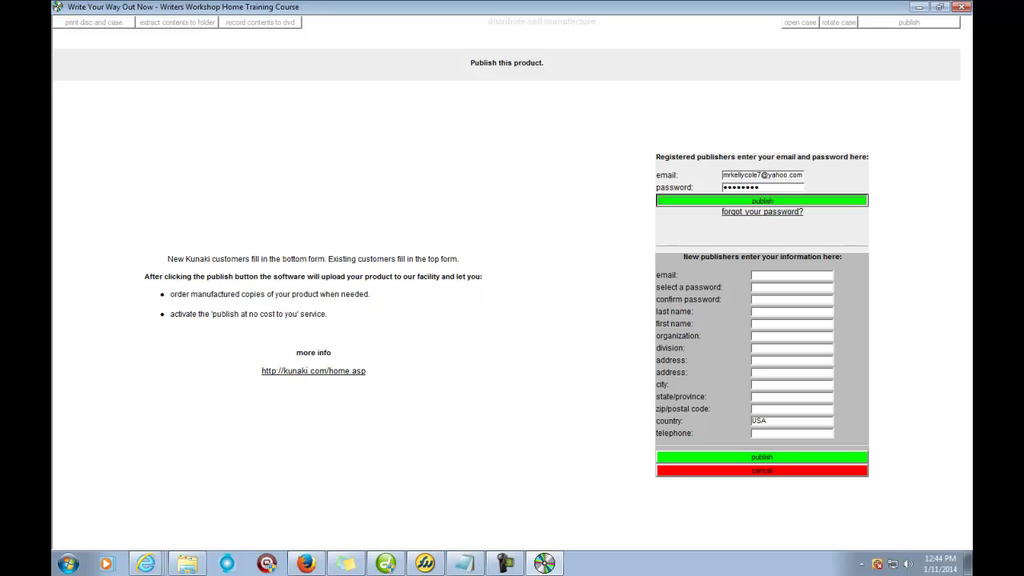
key(Return)
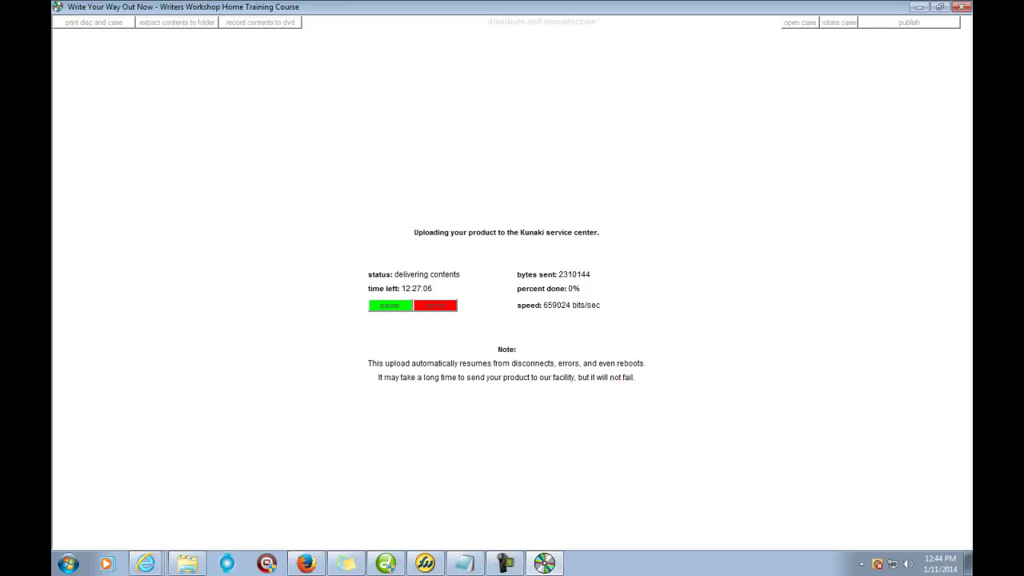
Step: Highlight the note saying the upload resumes automatically while the upload continues
drag(634, 376, 368, 363)
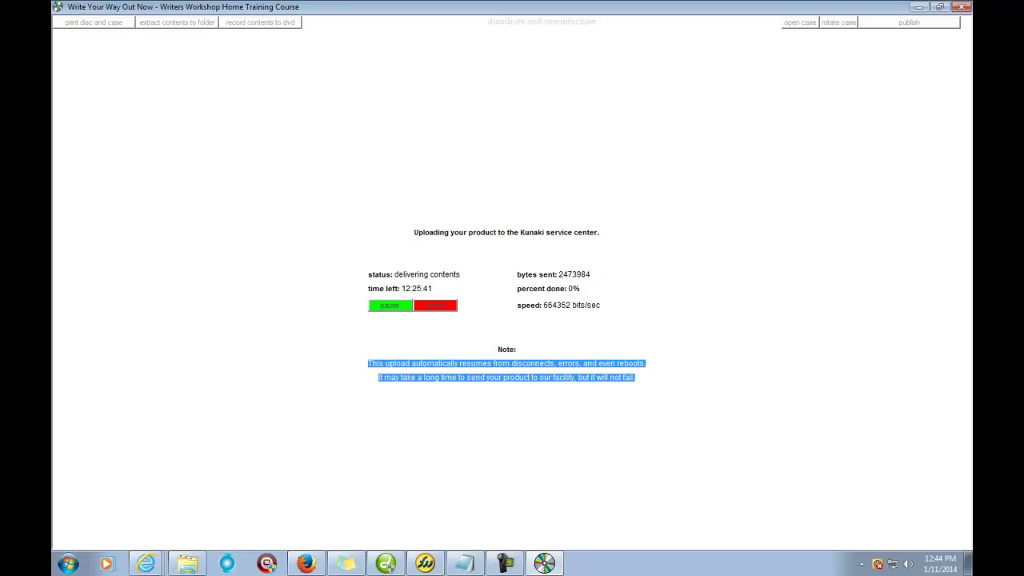